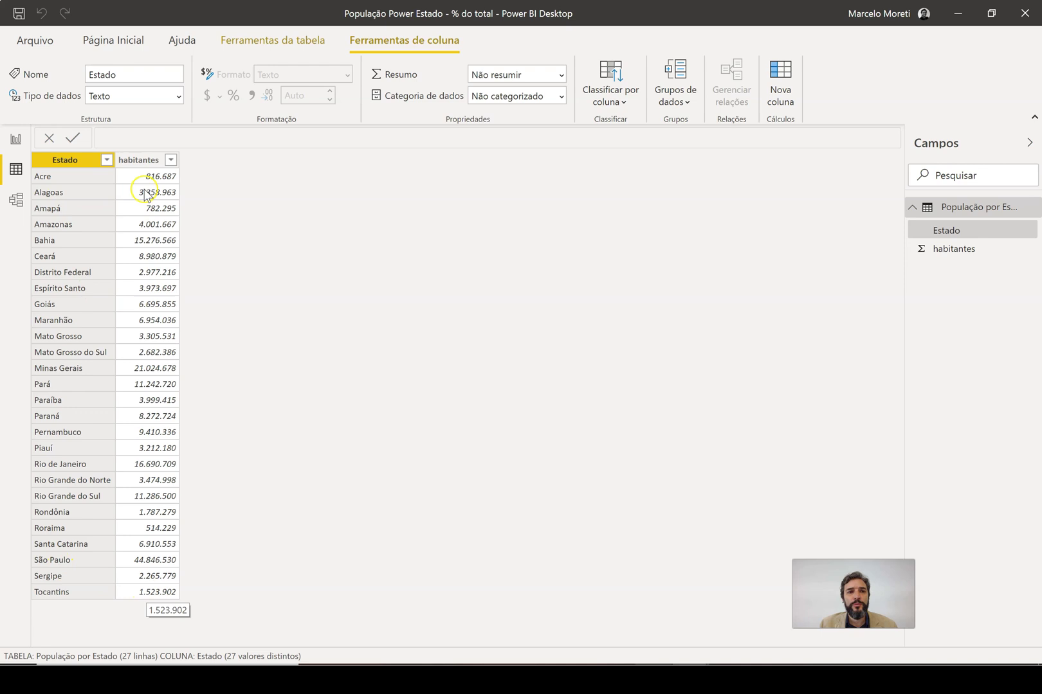
Step: Insert a table visual on the report page with the Estado and habitantes fields, and enlarge it to show more states
left_click(17, 139)
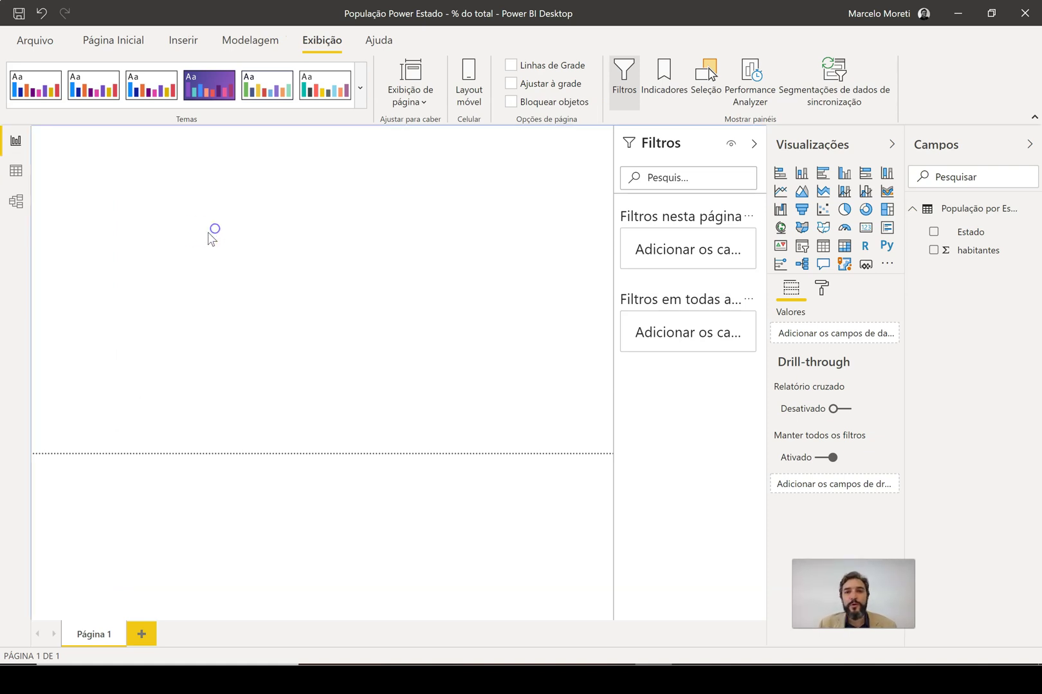
left_click(822, 251)
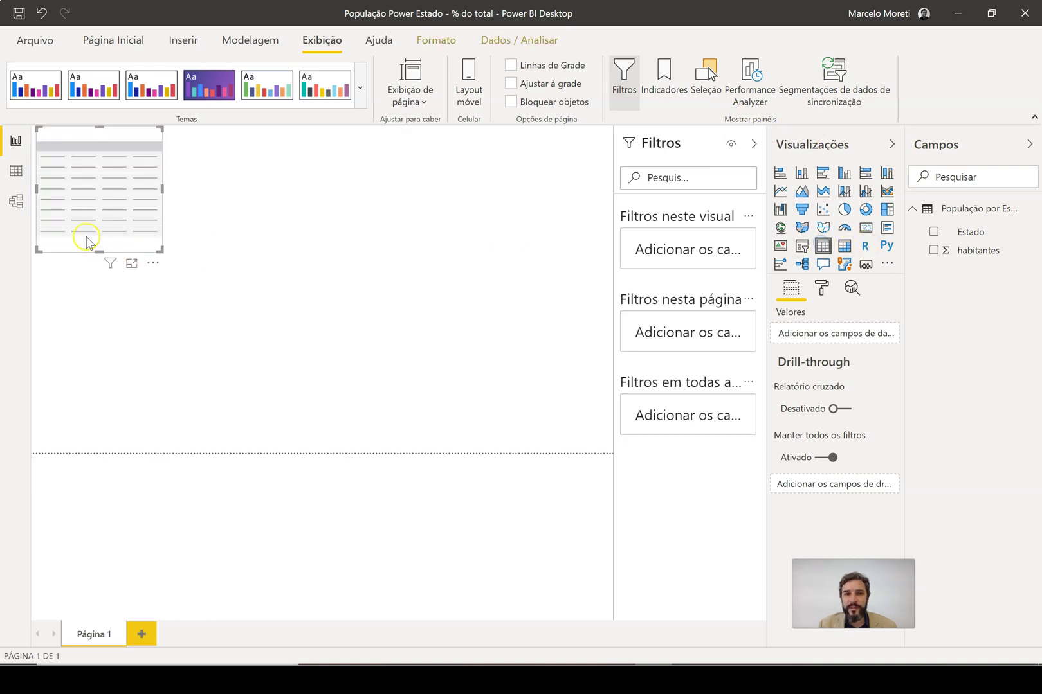
left_click_drag(135, 203, 249, 242)
left_click_drag(966, 222, 836, 333)
left_click_drag(971, 252, 845, 351)
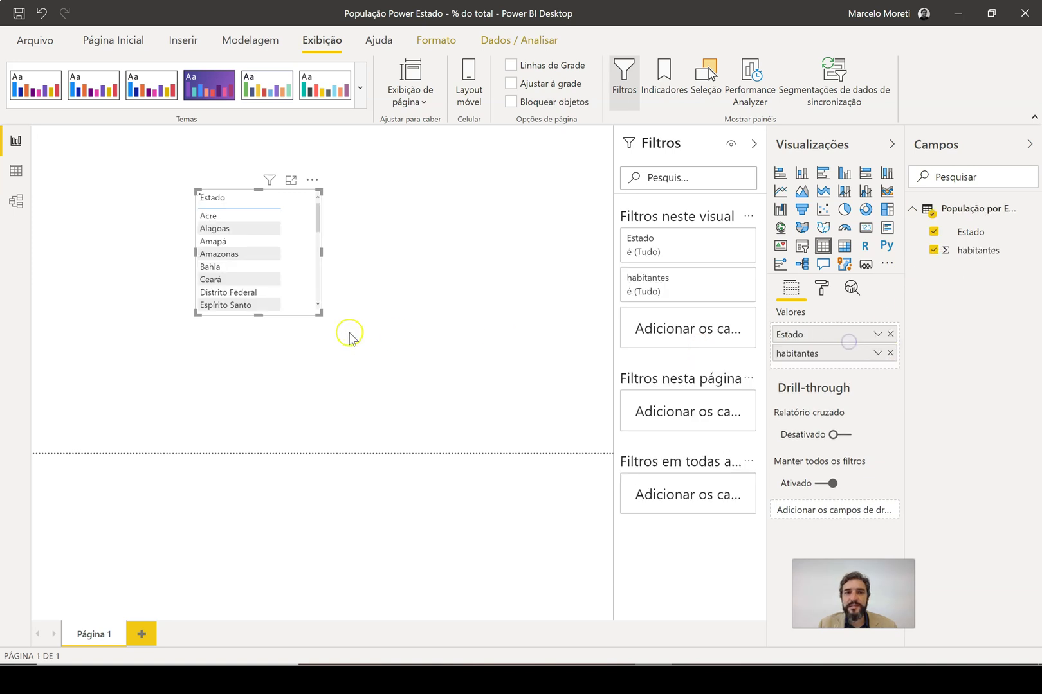
left_click_drag(320, 314, 554, 426)
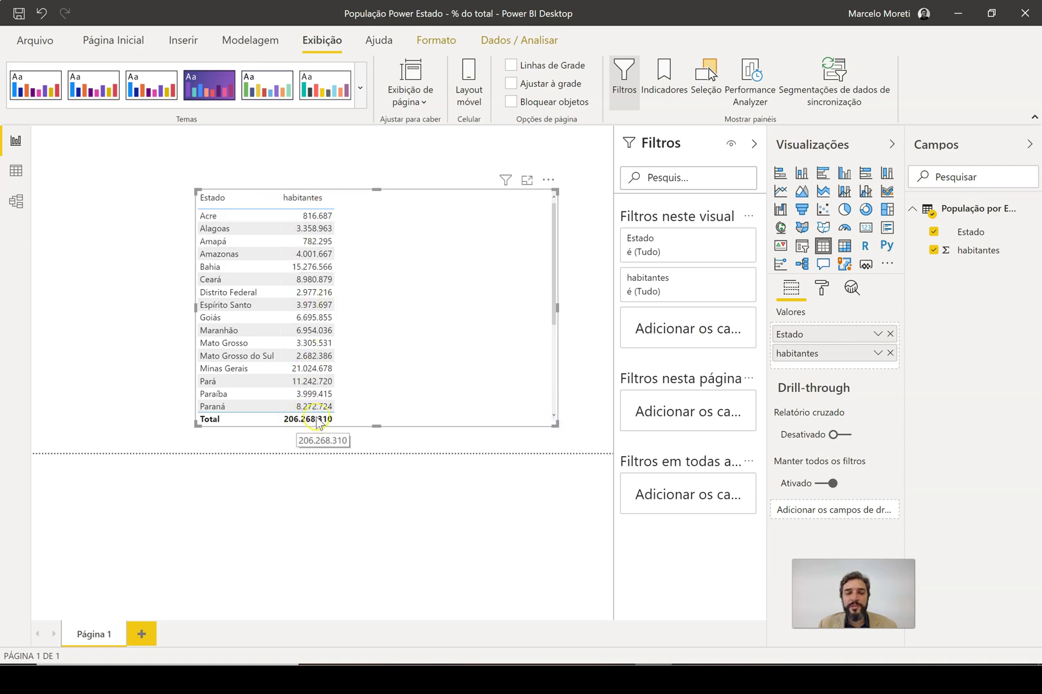
left_click(425, 333)
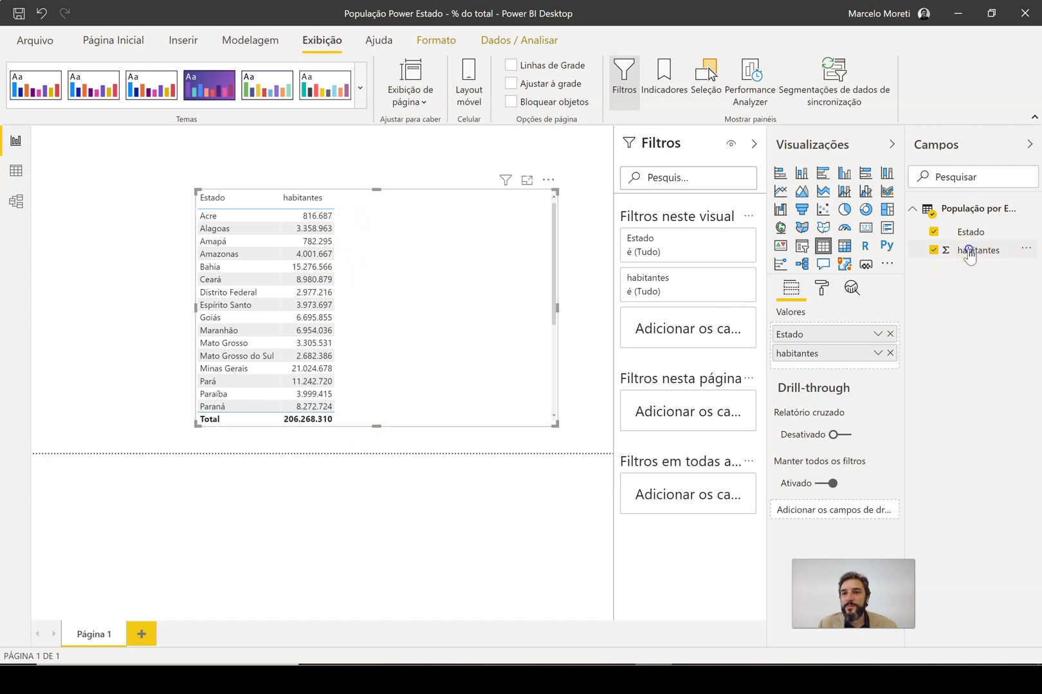
Step: Add habitantes to the table a second time and show its values as a percentage of the grand total
left_click_drag(969, 255, 839, 365)
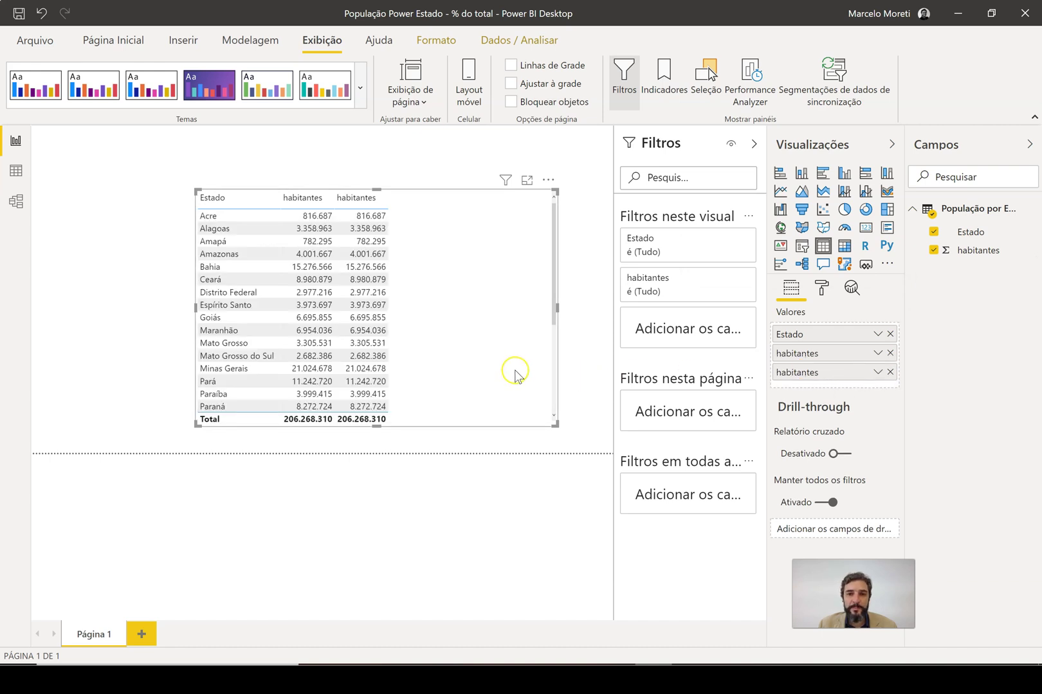
left_click(877, 373)
mouse_move(811, 345)
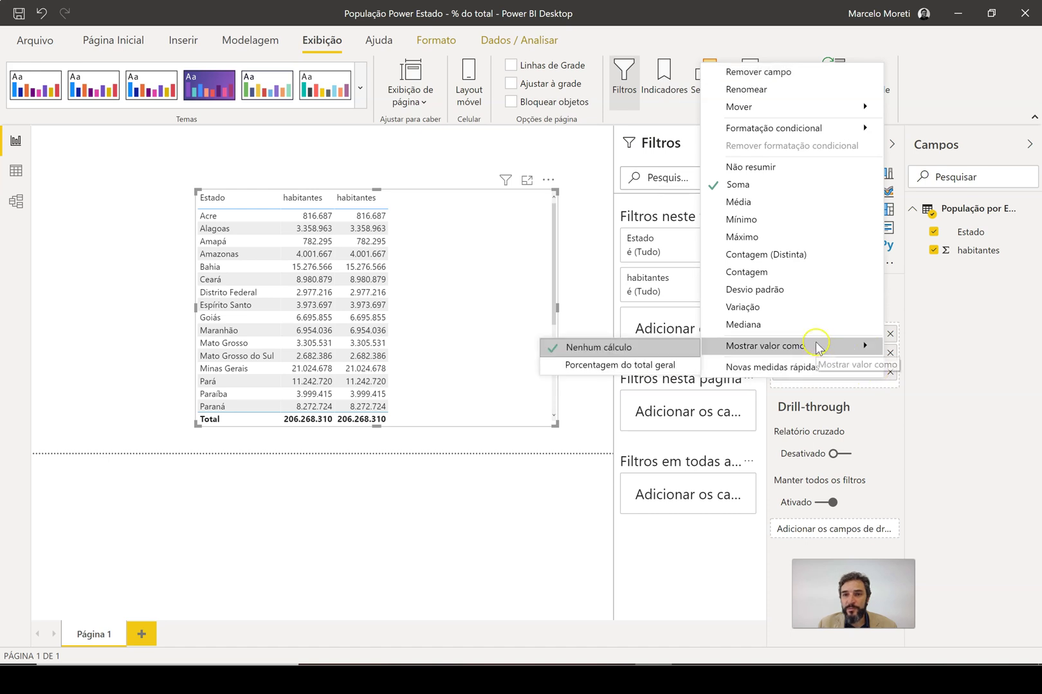
left_click(646, 366)
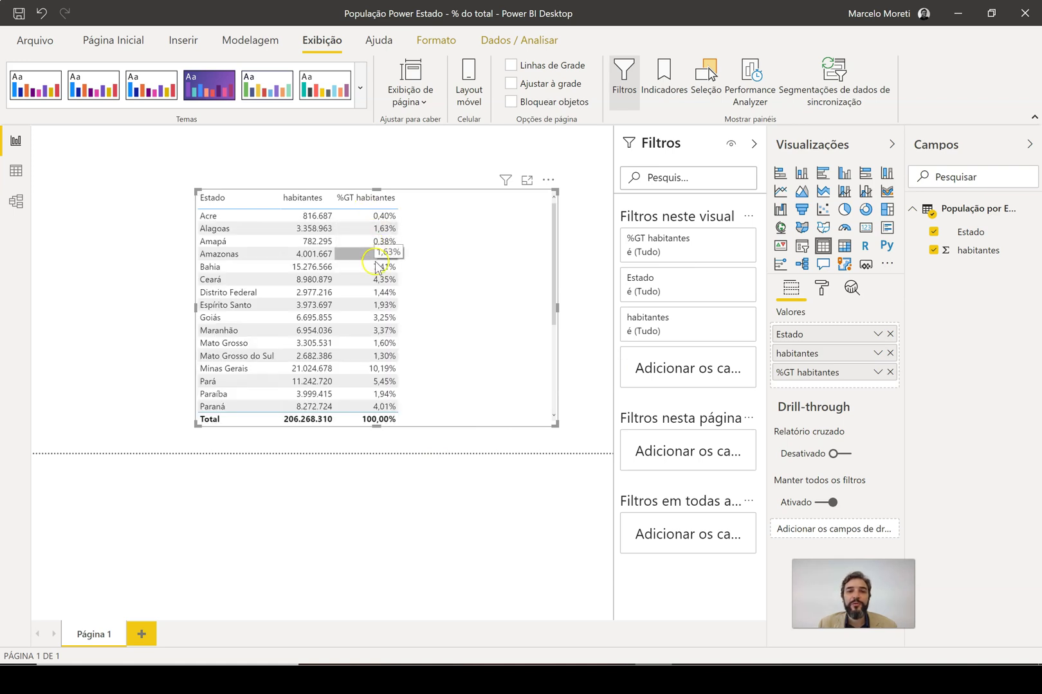
scroll(377, 267, "down", 4)
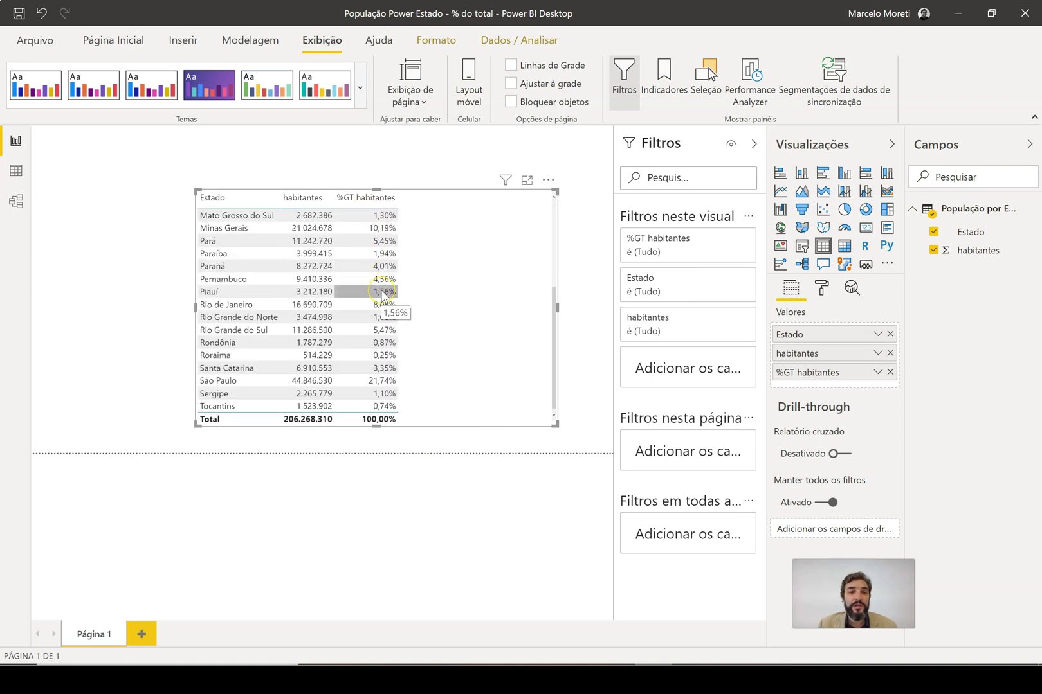
scroll(383, 295, "up", 4)
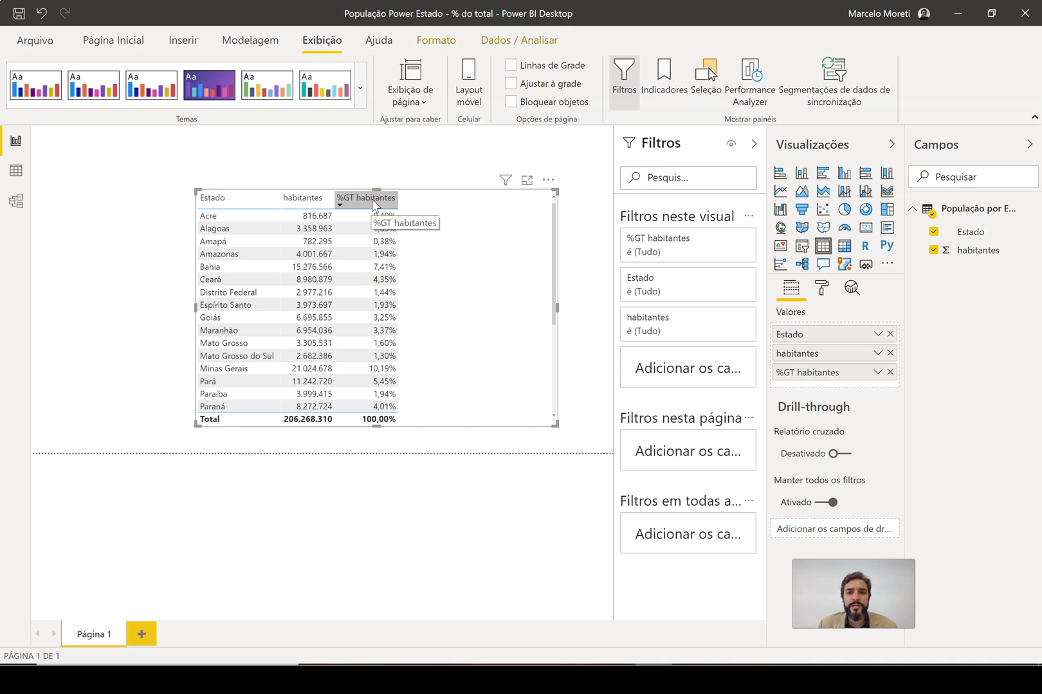
Step: Rename the table's percentage field as "% do total"
double_click(813, 375)
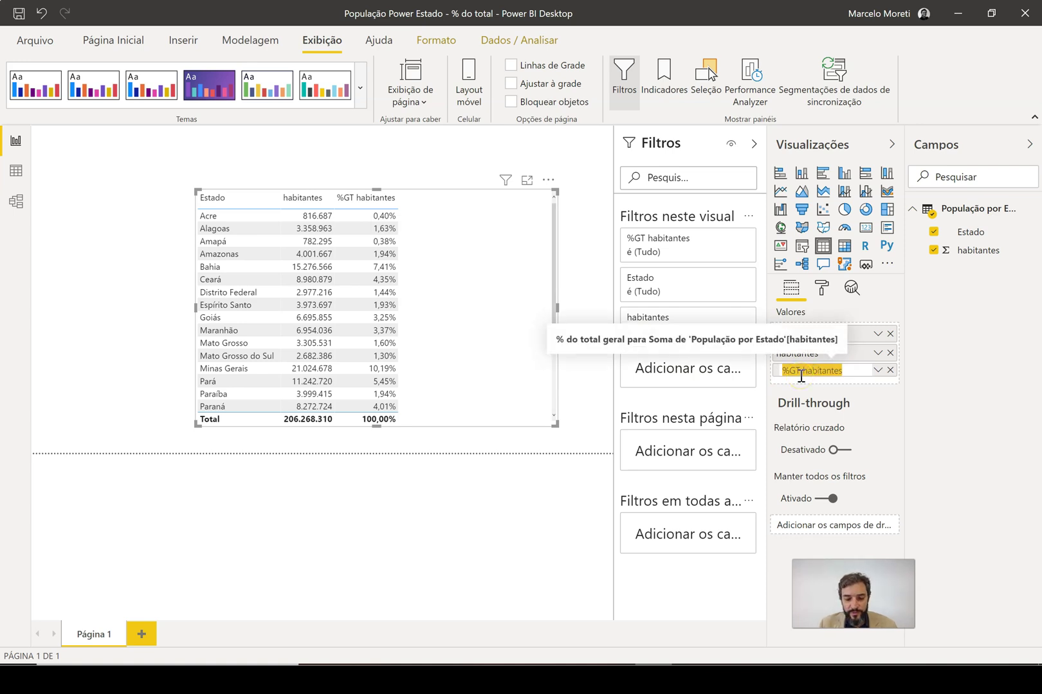
type("% do total")
key("Return")
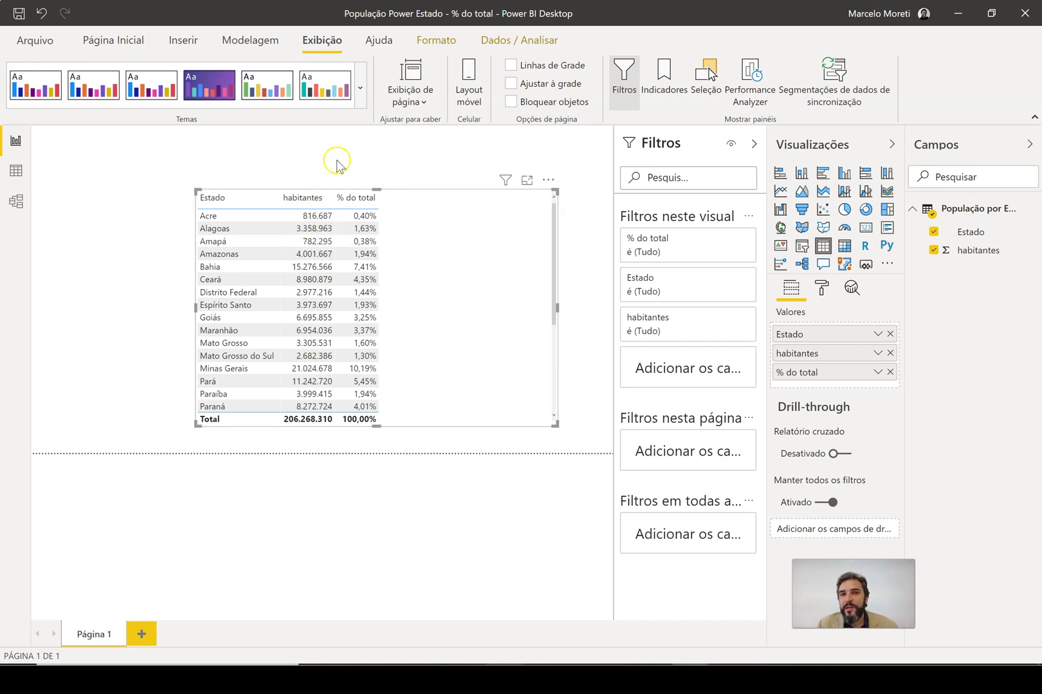
Step: Create the measure Total de Habitantes = SUM('População por Estado'[habitantes])
left_click(107, 39)
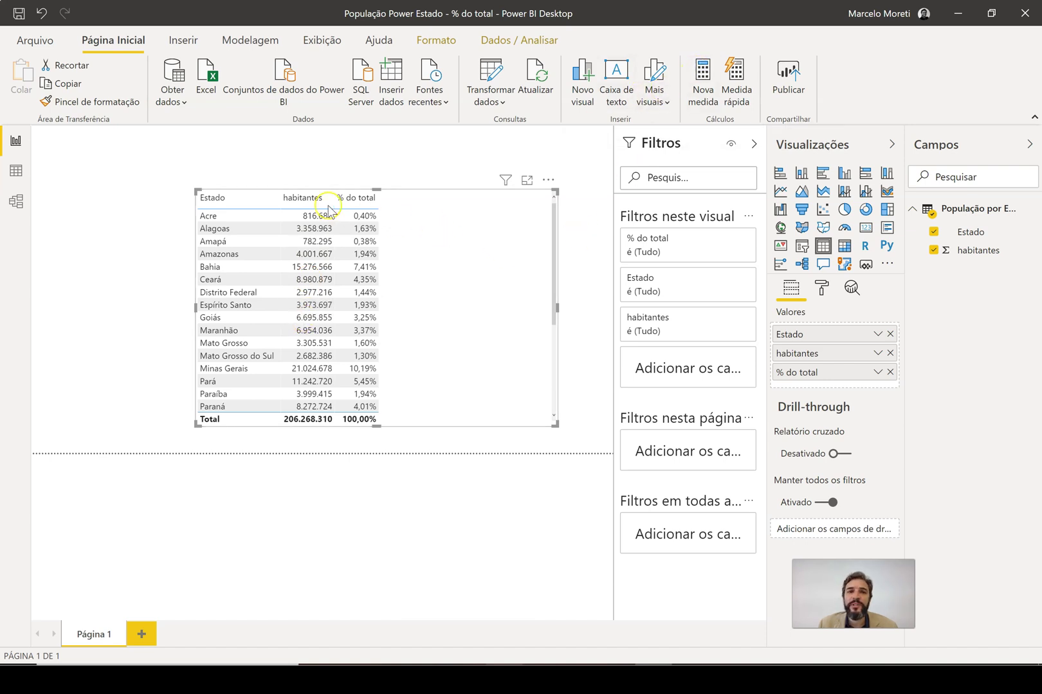
type("Total de HAbitante")
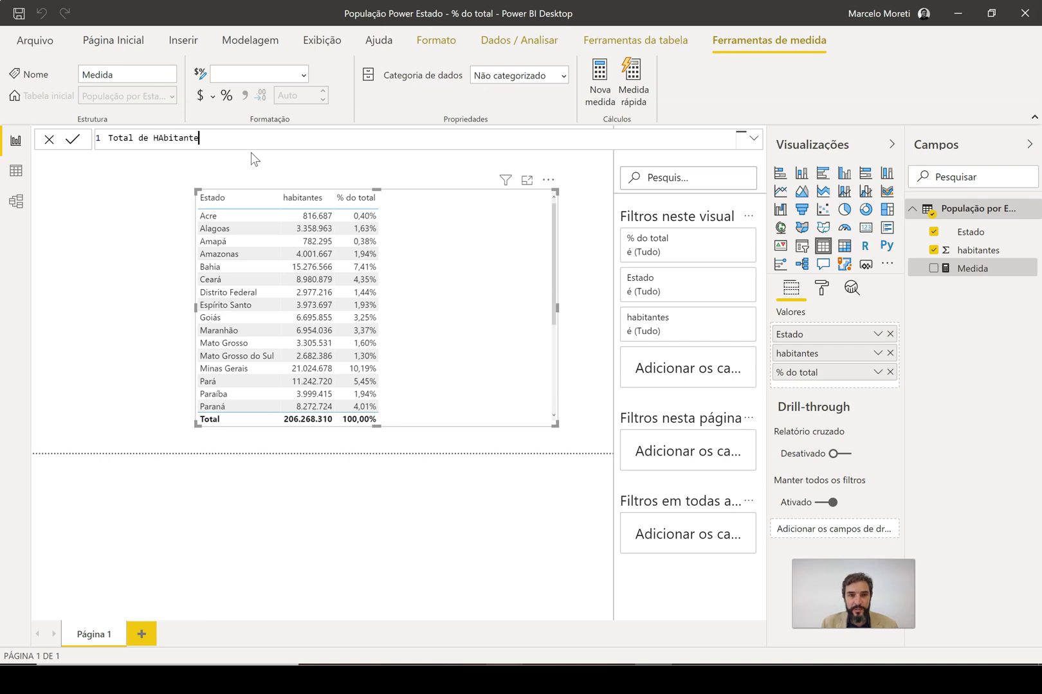
type("s = su")
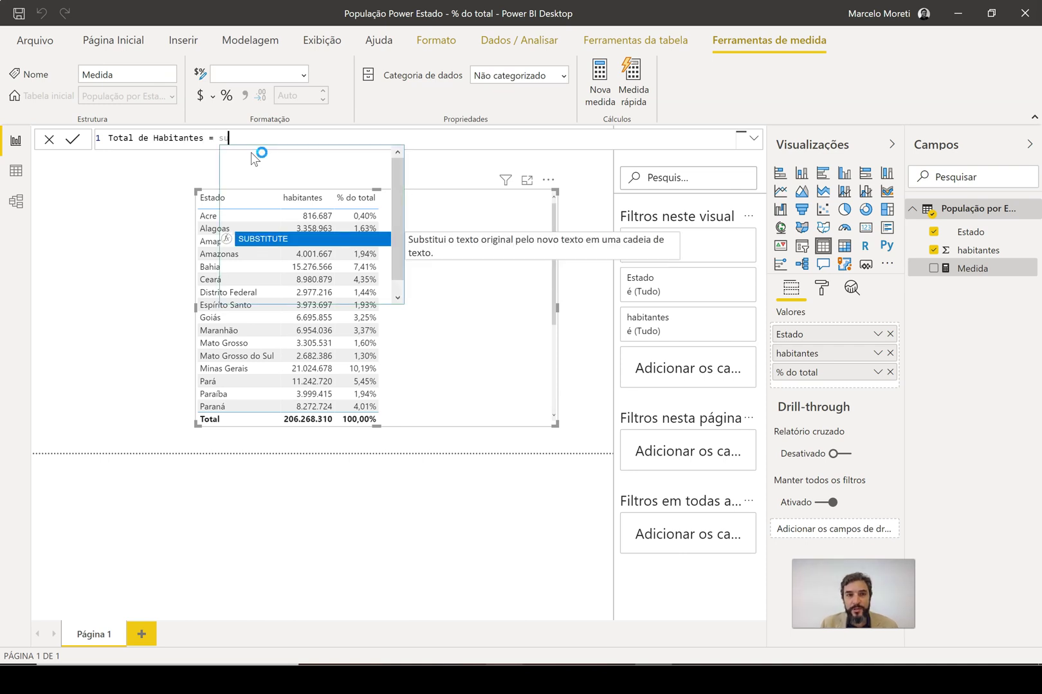
type("m(")
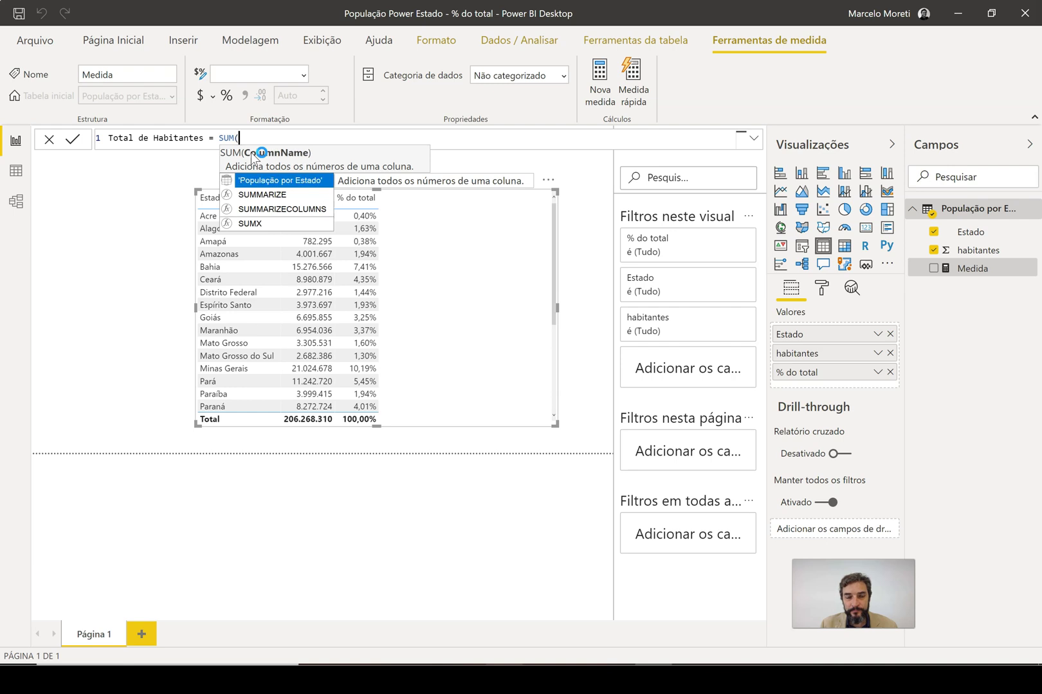
type("ha")
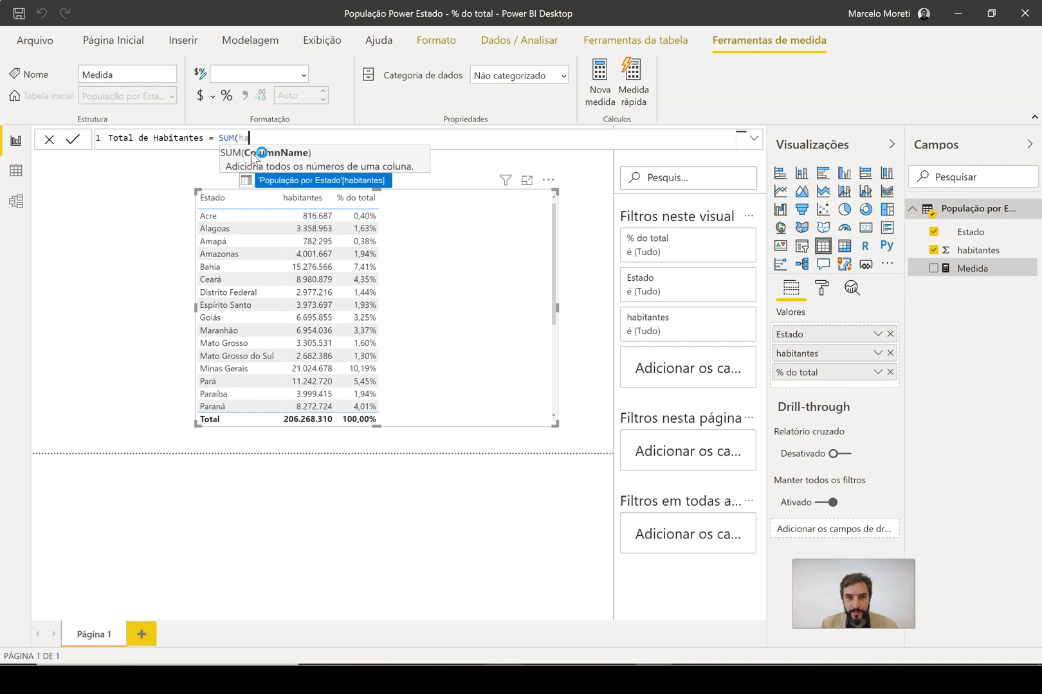
key("Tab")
type(")")
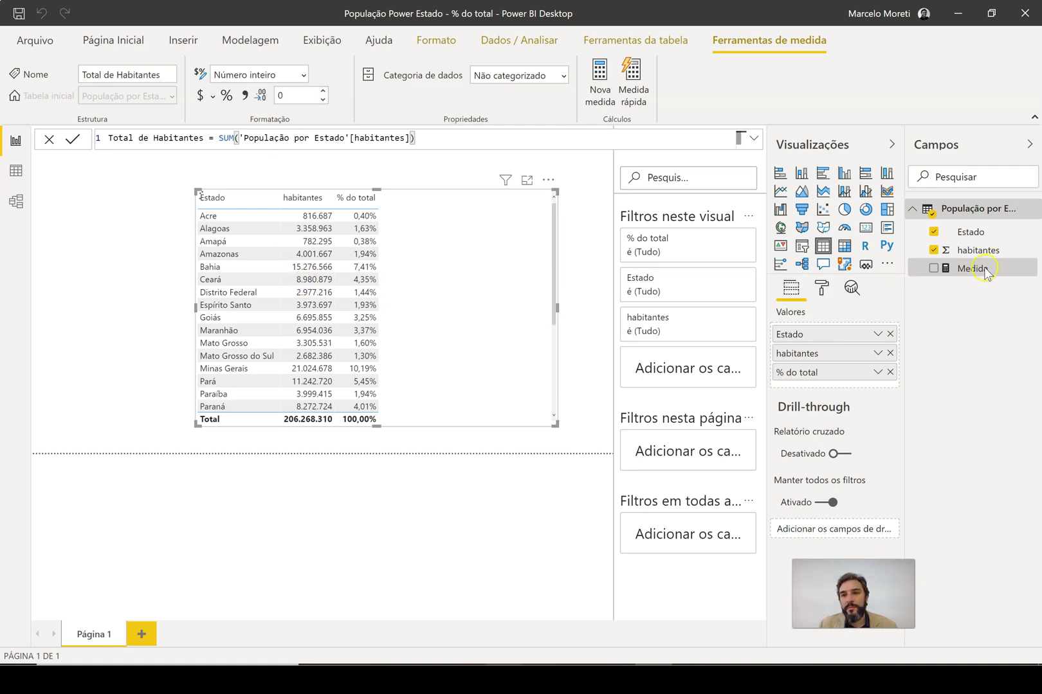
Step: Add the Total de Habitantes measure to the table visual as its last column
left_click_drag(982, 271, 483, 312)
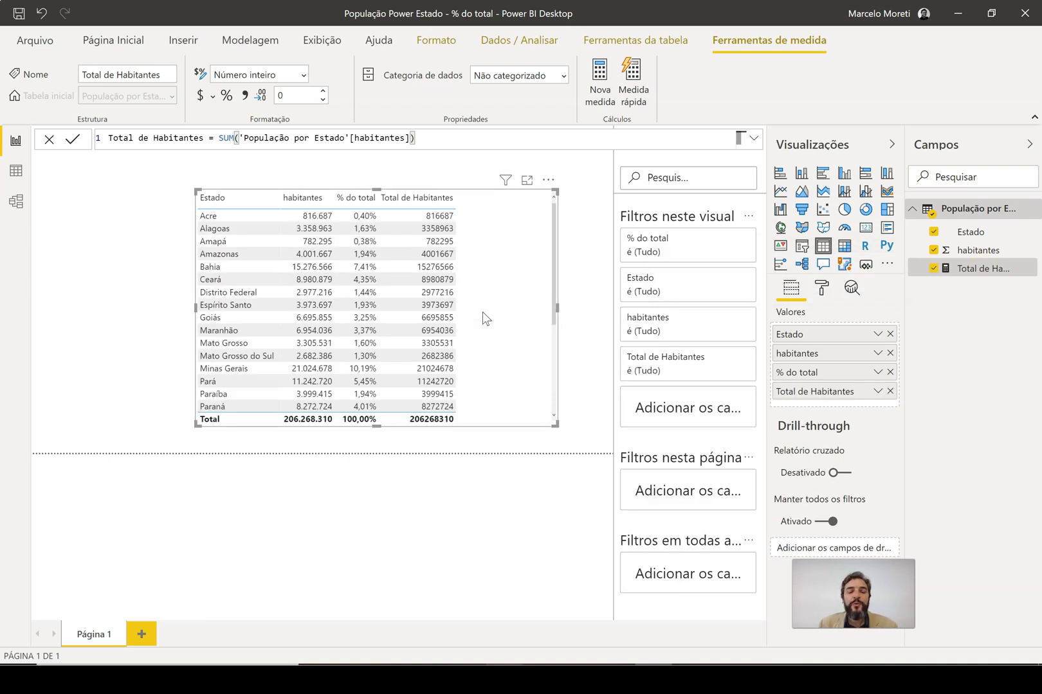
left_click(958, 273)
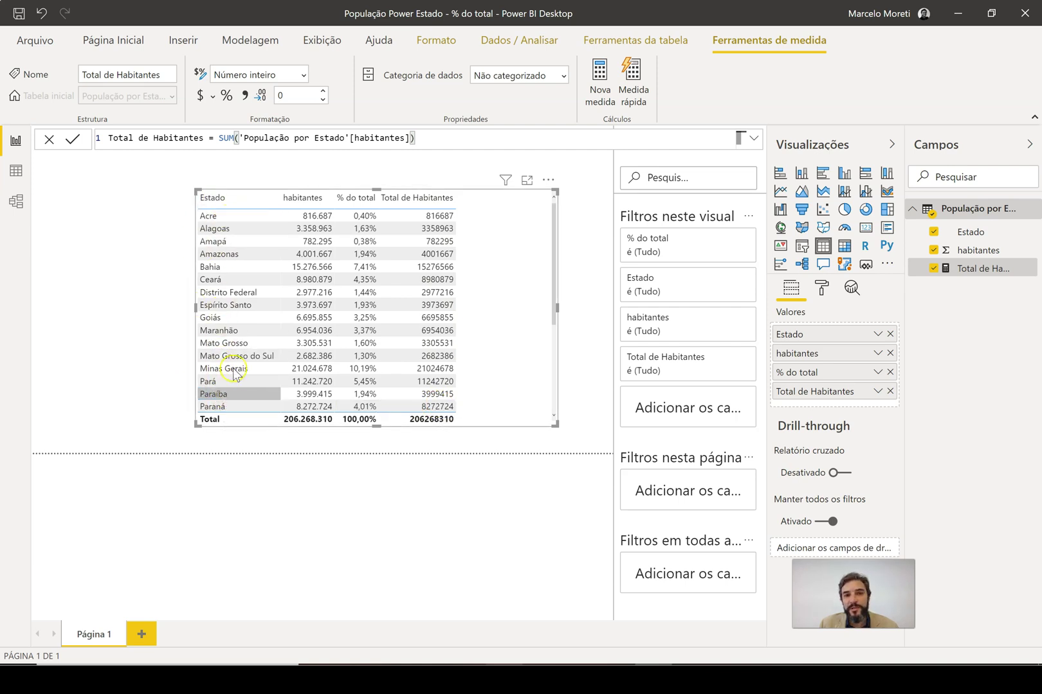
Step: Insert a card visual showing Total de Habitantes, shrink it and place it above the table
left_click(113, 290)
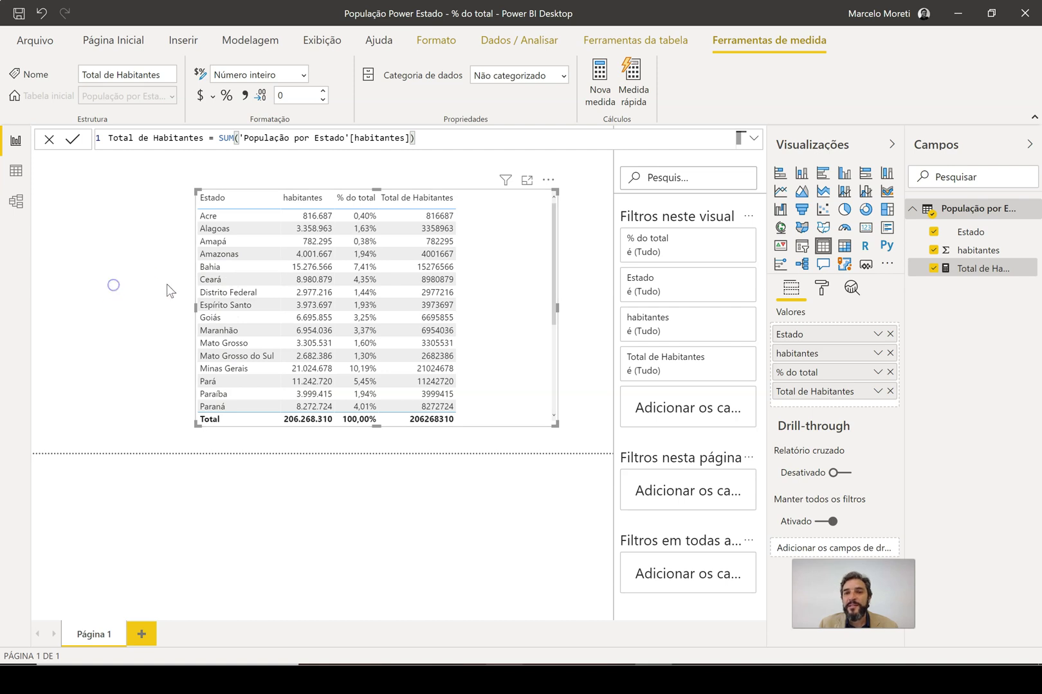
left_click(865, 230)
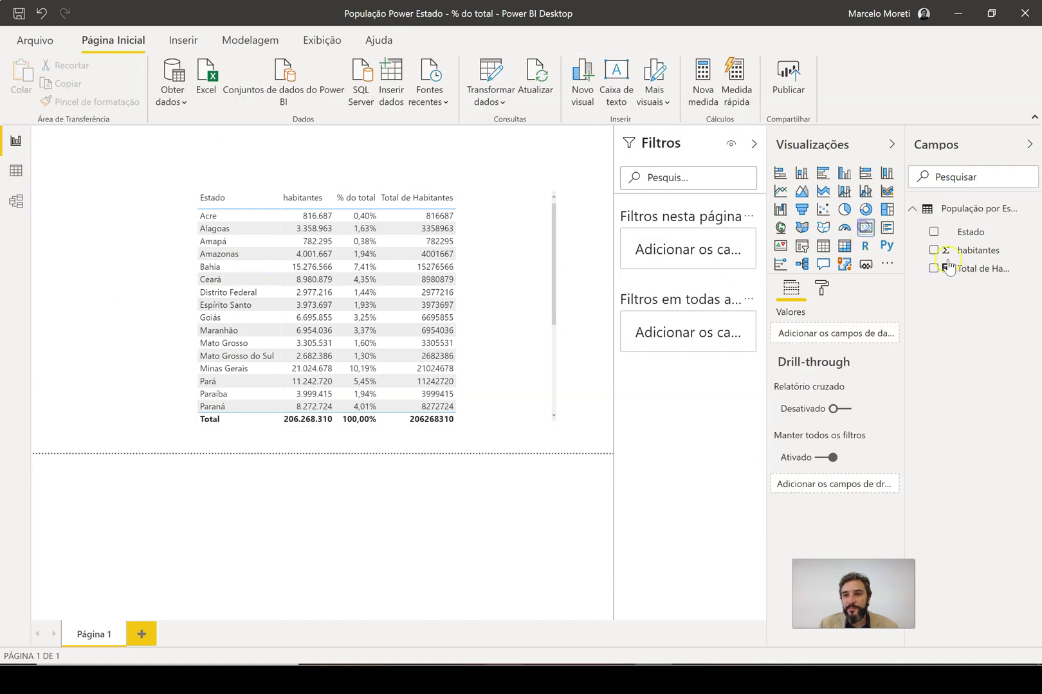
left_click_drag(982, 273, 841, 332)
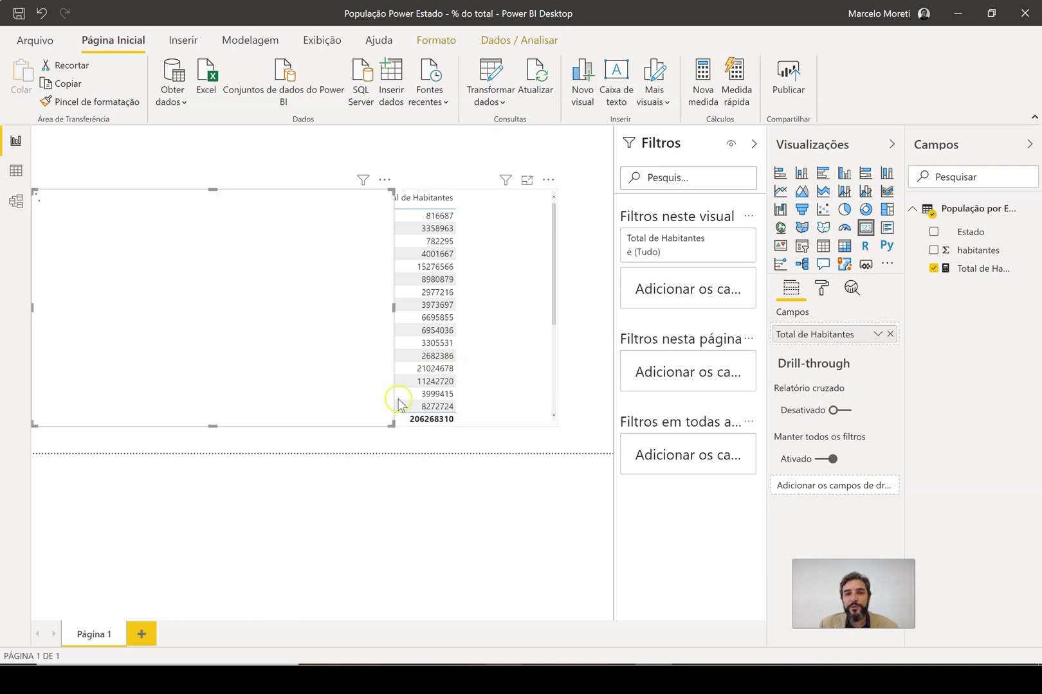
left_click_drag(392, 423, 225, 296)
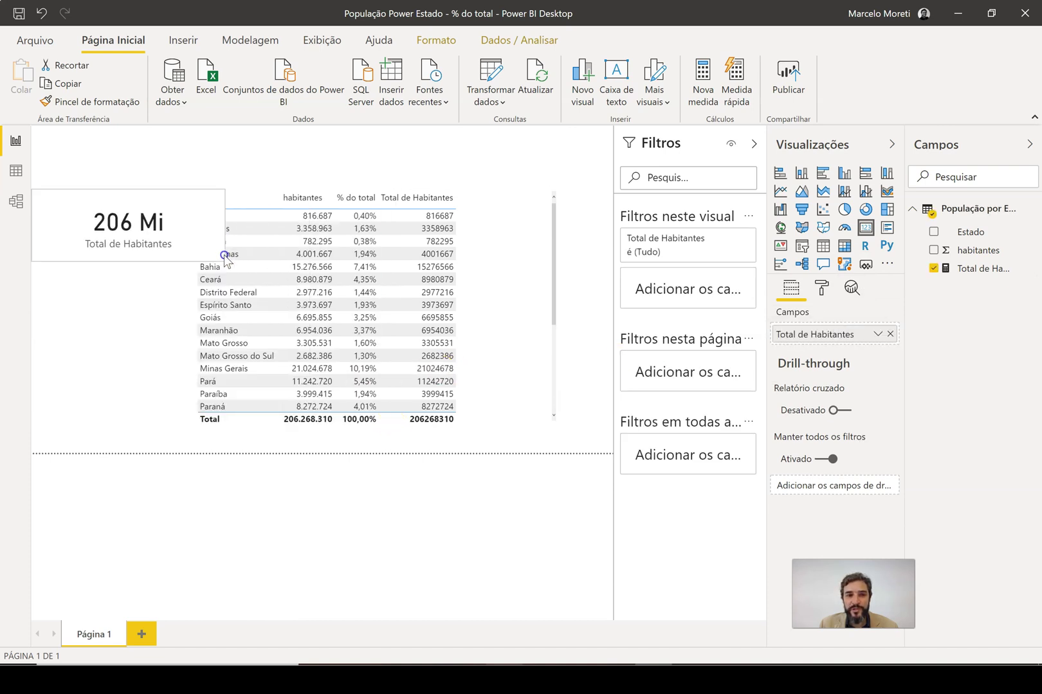
left_click_drag(204, 226, 412, 138)
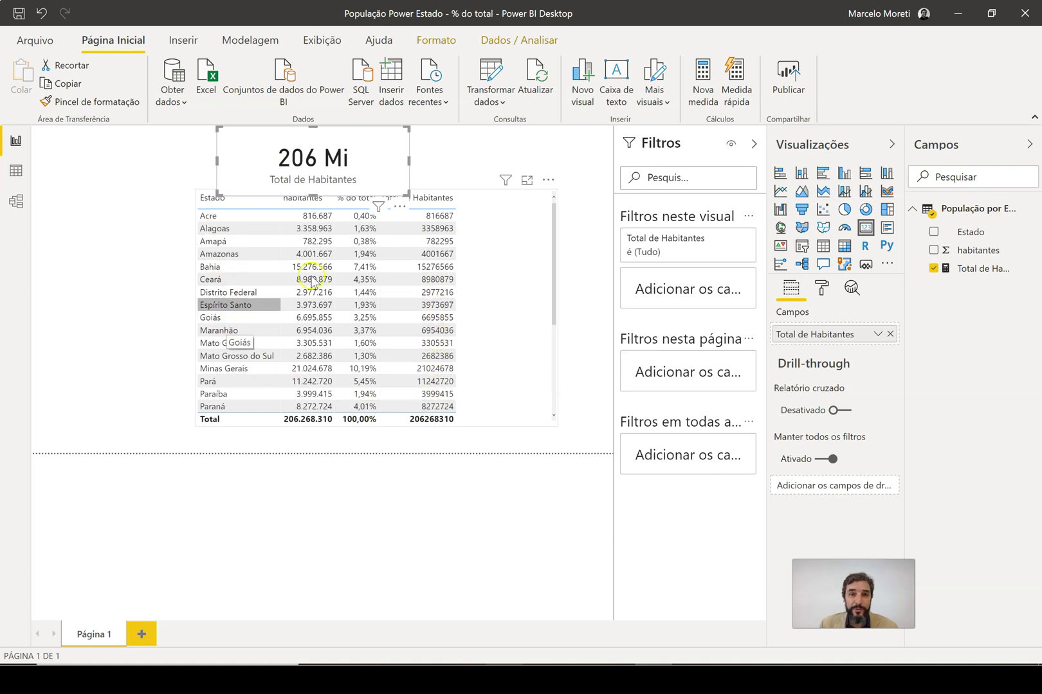
Step: Resize the table visual so that it starts below the card and extends further toward the page's left edge
left_click(389, 193)
left_click_drag(375, 187, 378, 196)
left_click(595, 286)
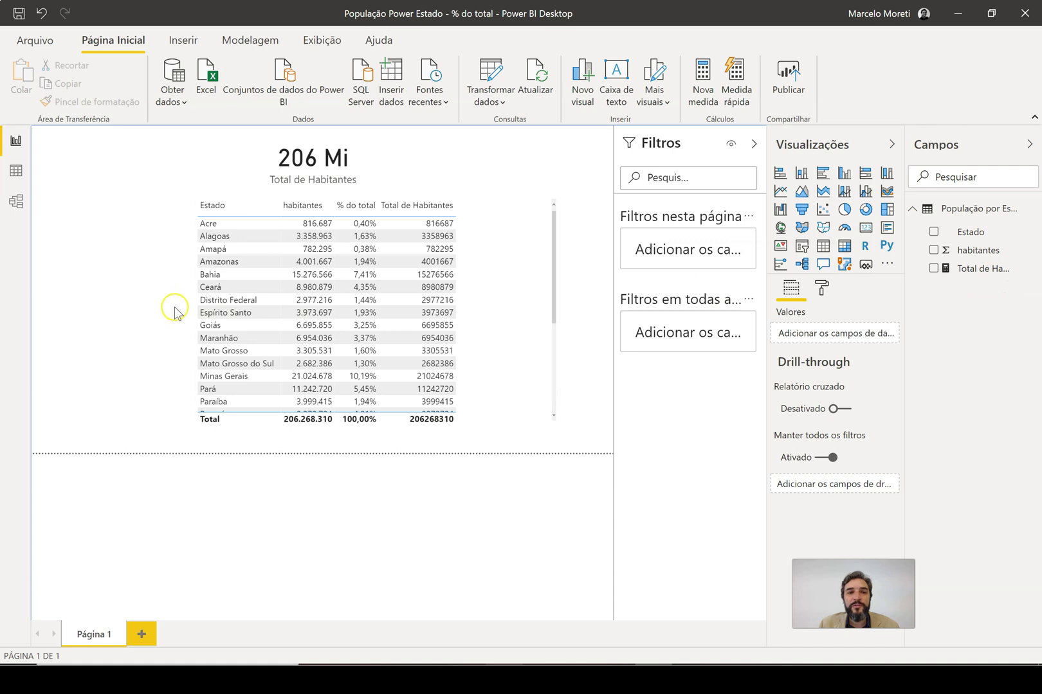
left_click(197, 311)
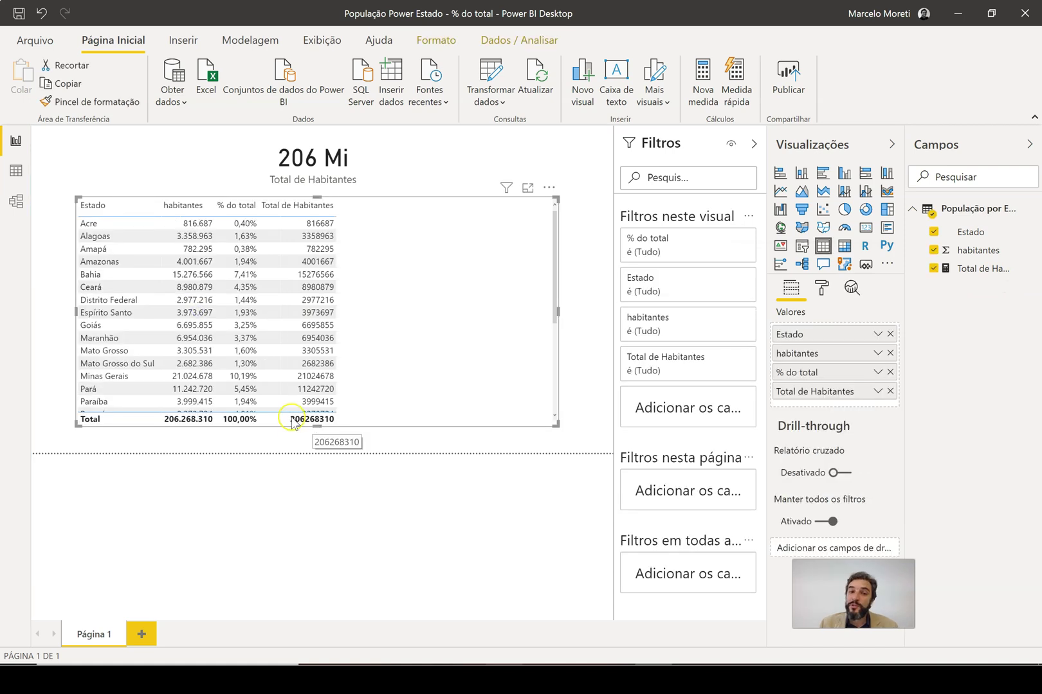
left_click(324, 411)
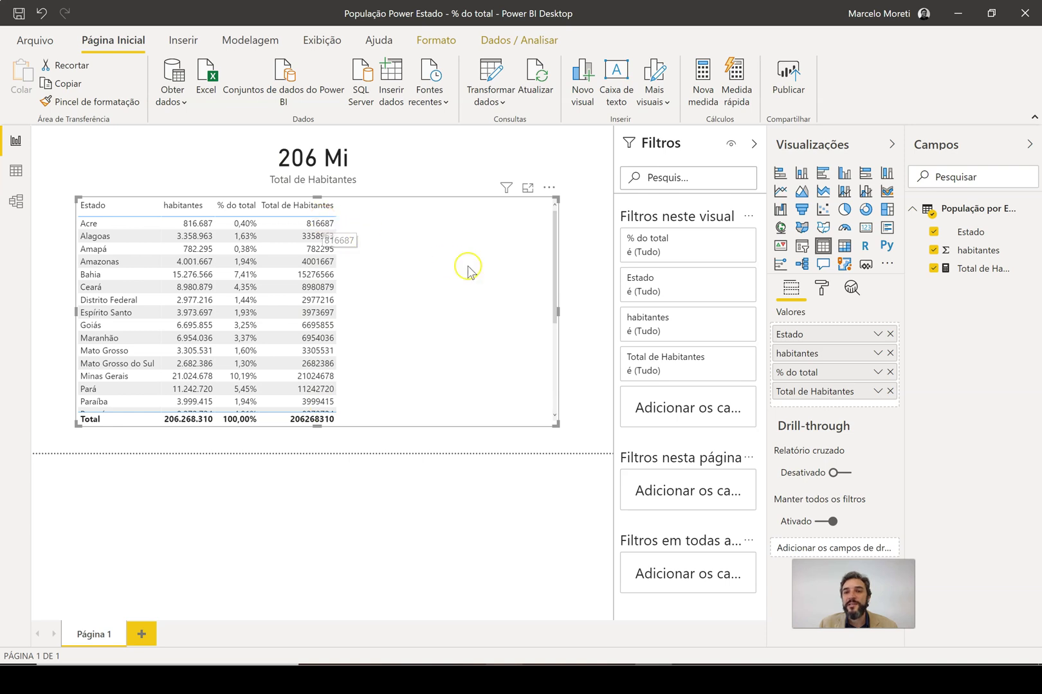
Step: Create the measure Total ALL = CALCULATE([Total de Habitantes]; ALL('População por Estado')) and add it to the table visual as its last column
left_click(702, 79)
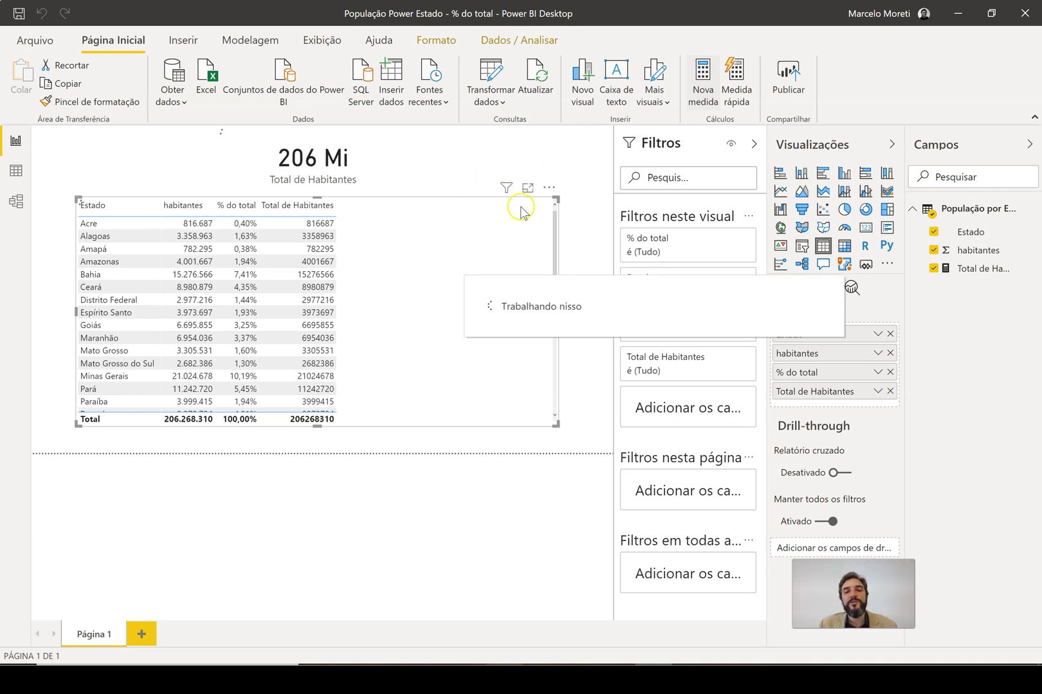
type("Total ALL = ca")
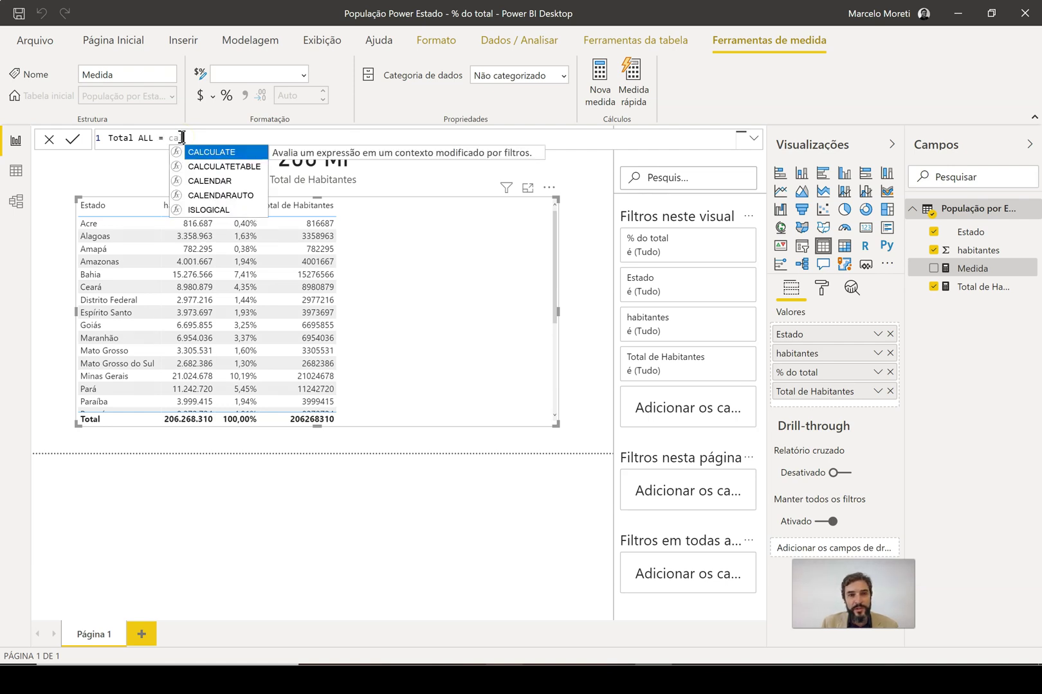
key("Tab")
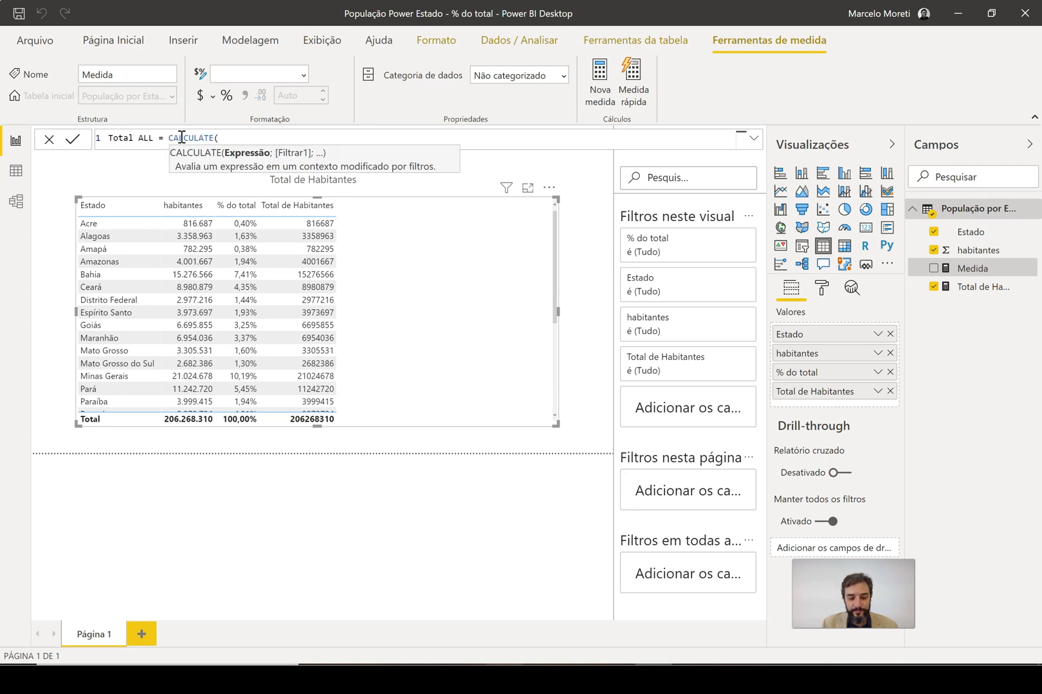
type("total")
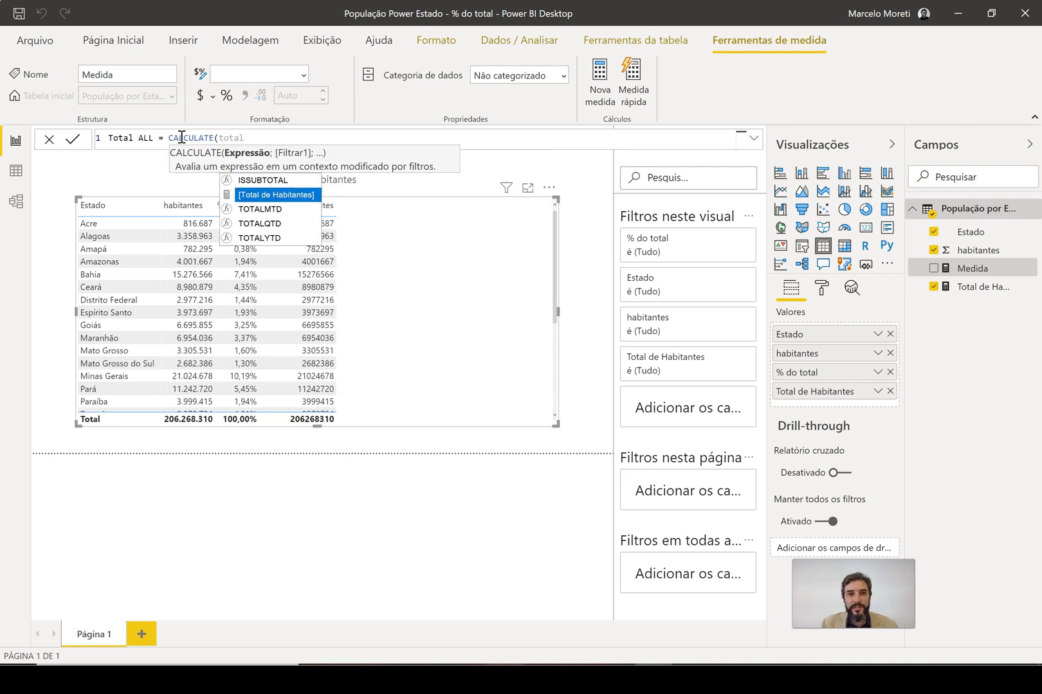
key("Tab")
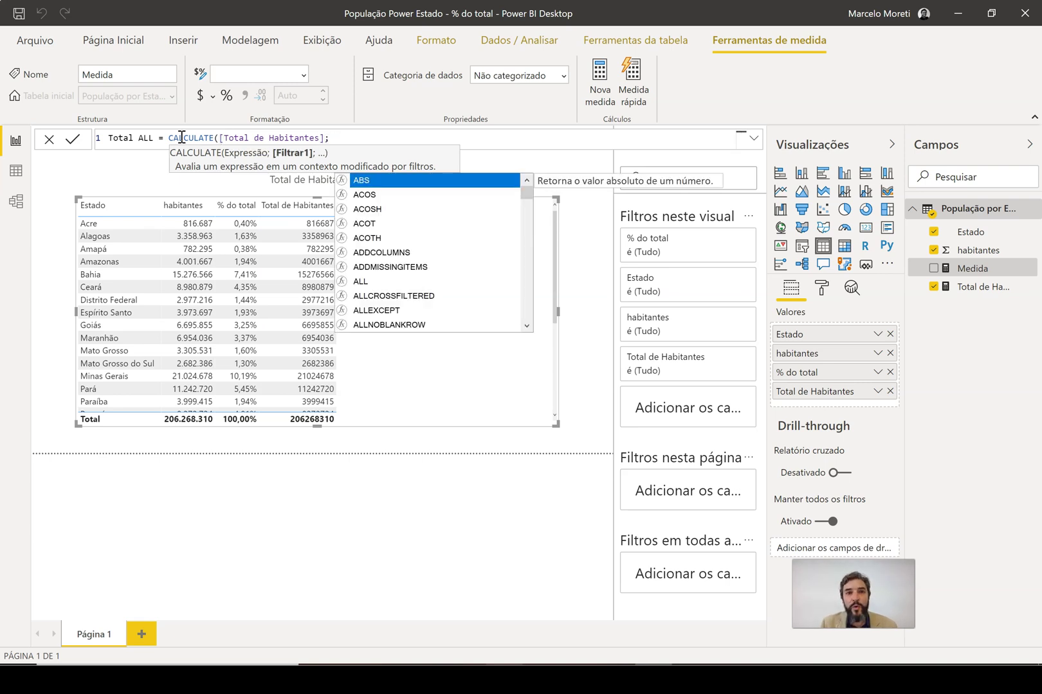
type("all")
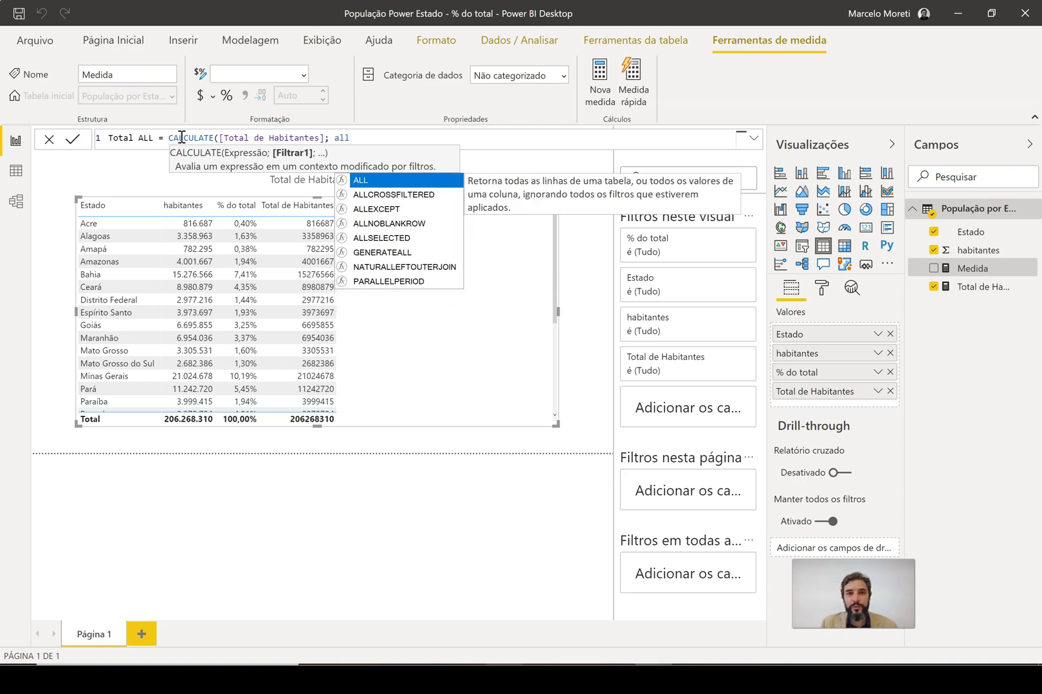
key("Tab")
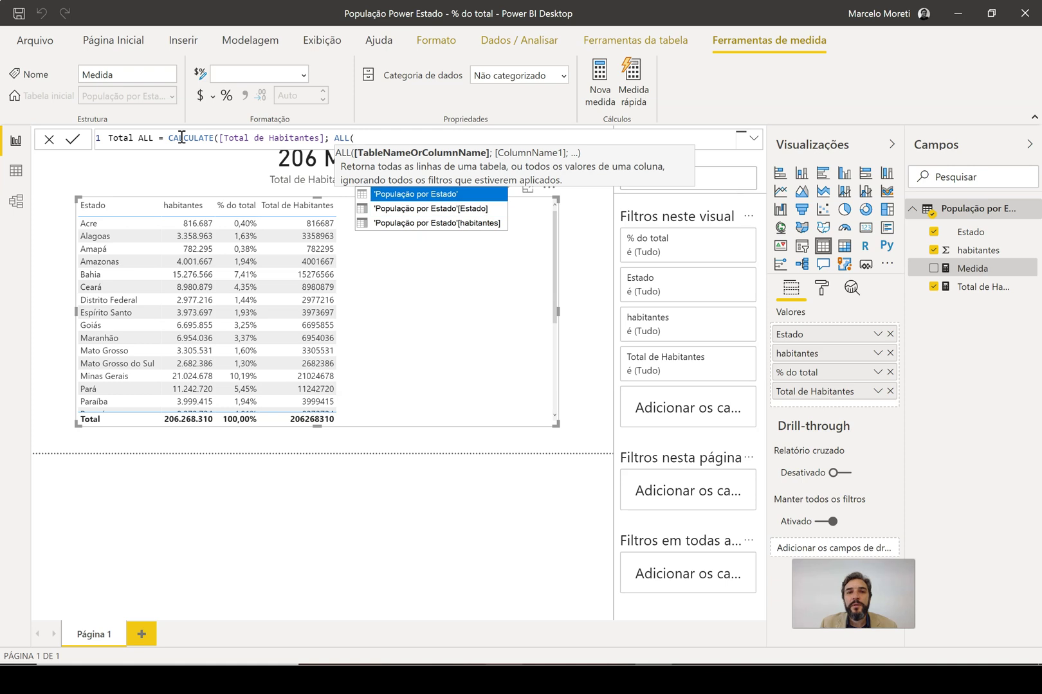
key("Tab")
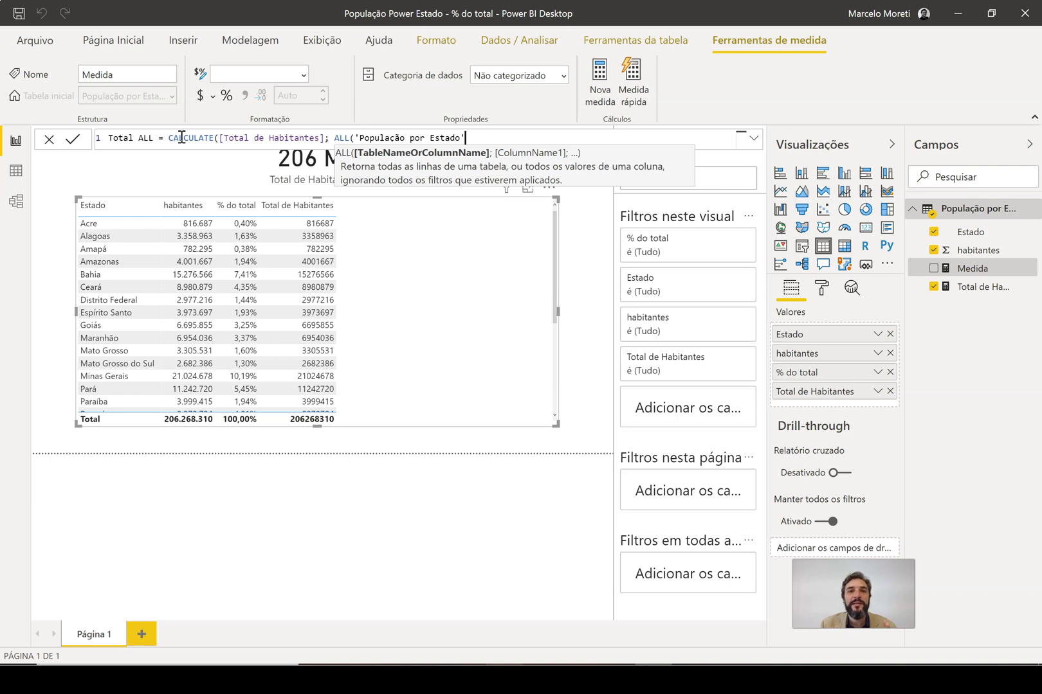
type("))")
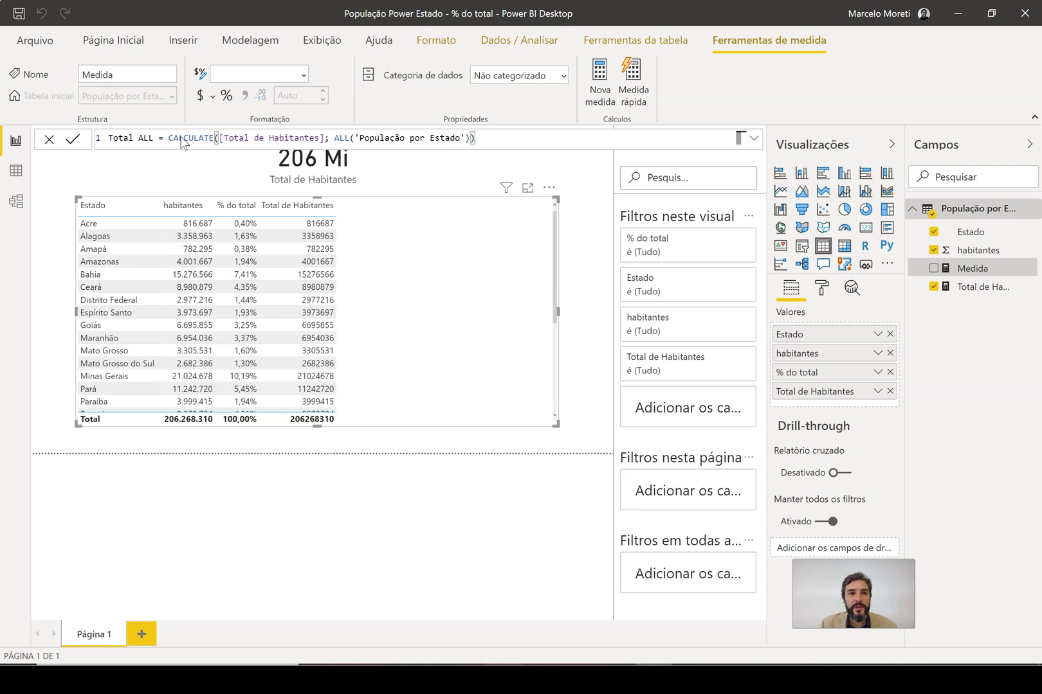
key("Return")
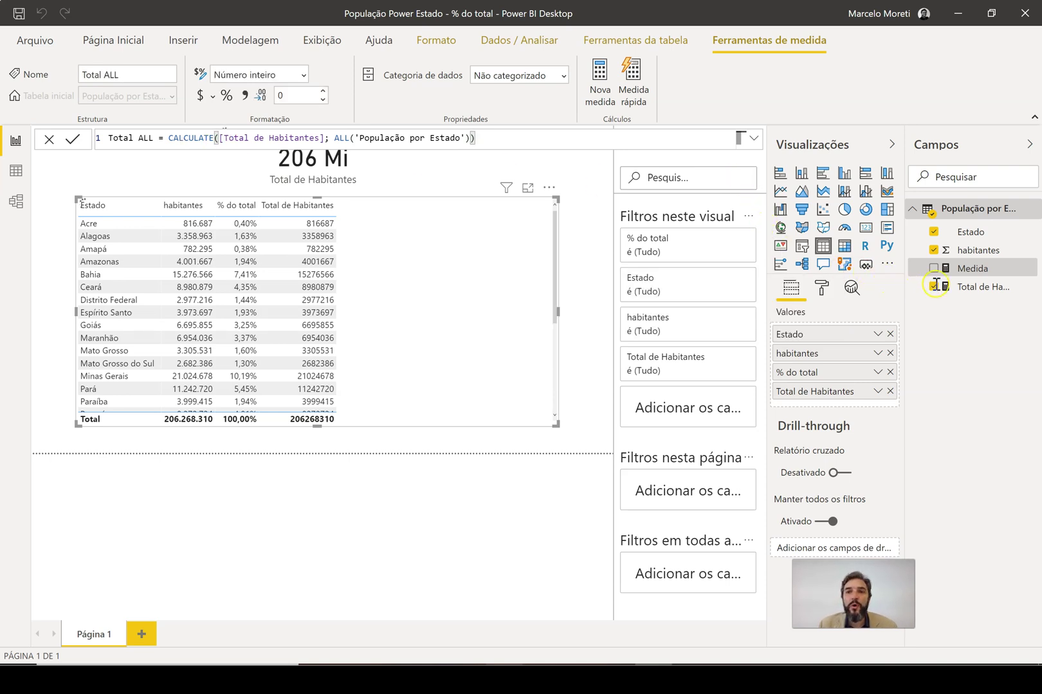
left_click_drag(982, 275, 445, 295)
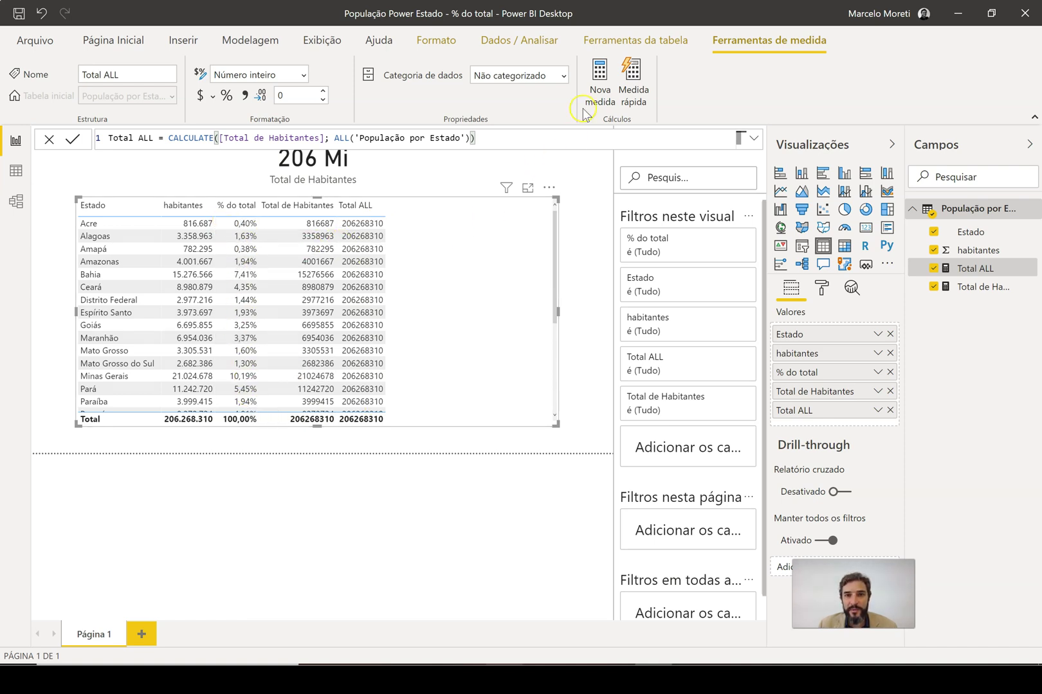
Step: Create the measure % do total DAX = DIVIDE([Total de Habitantes]; [Total ALL]; 0)
left_click(436, 217)
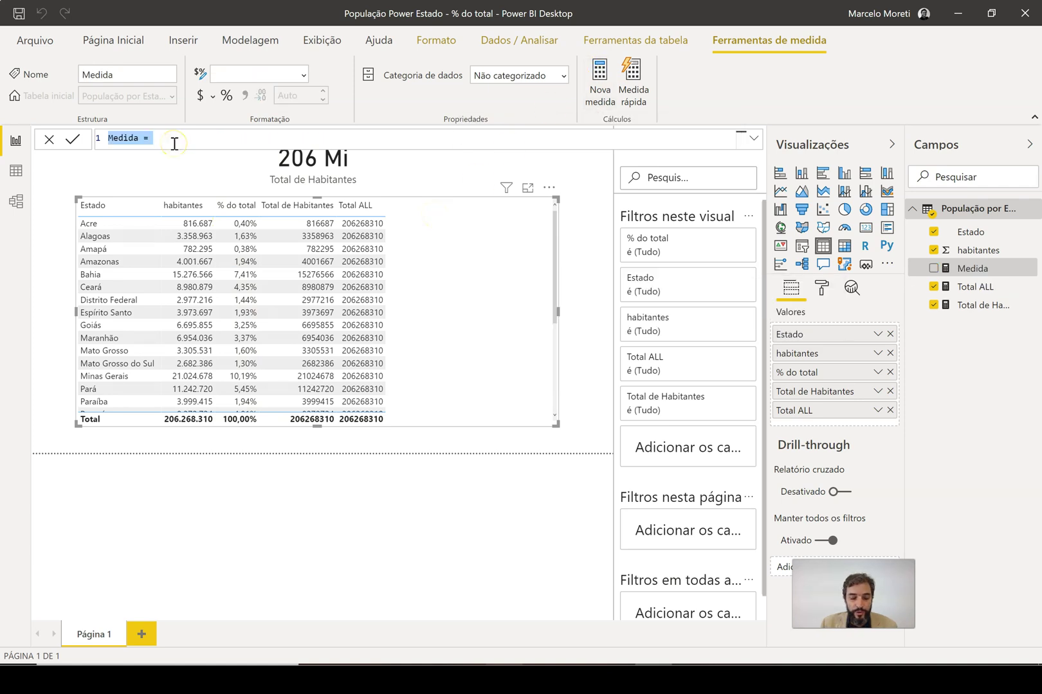
type("% do")
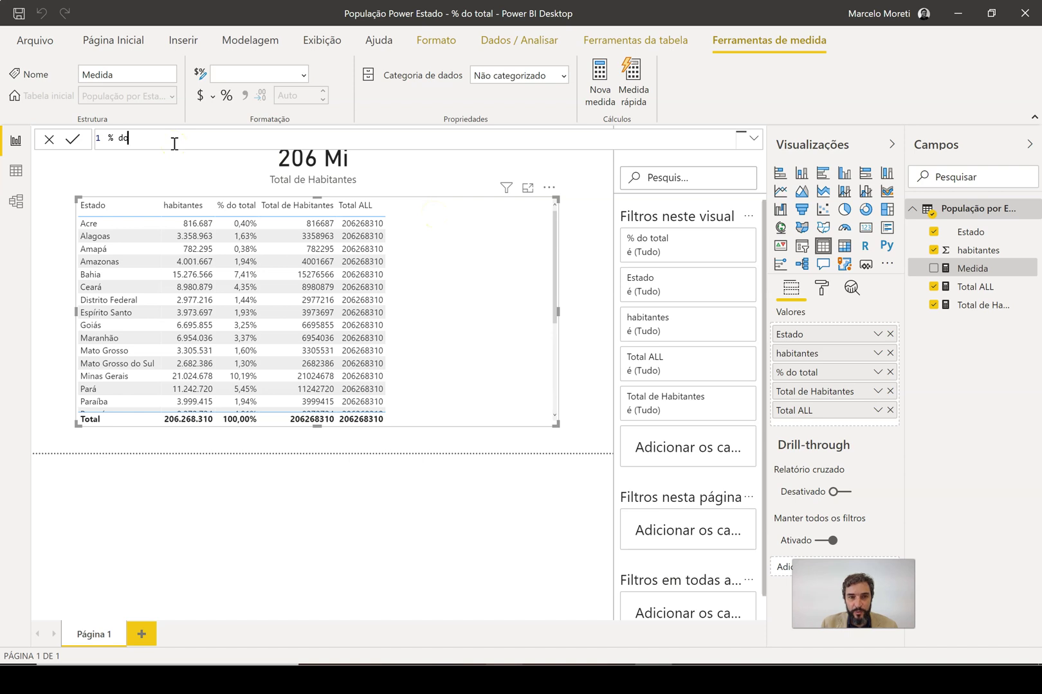
type(" total DA")
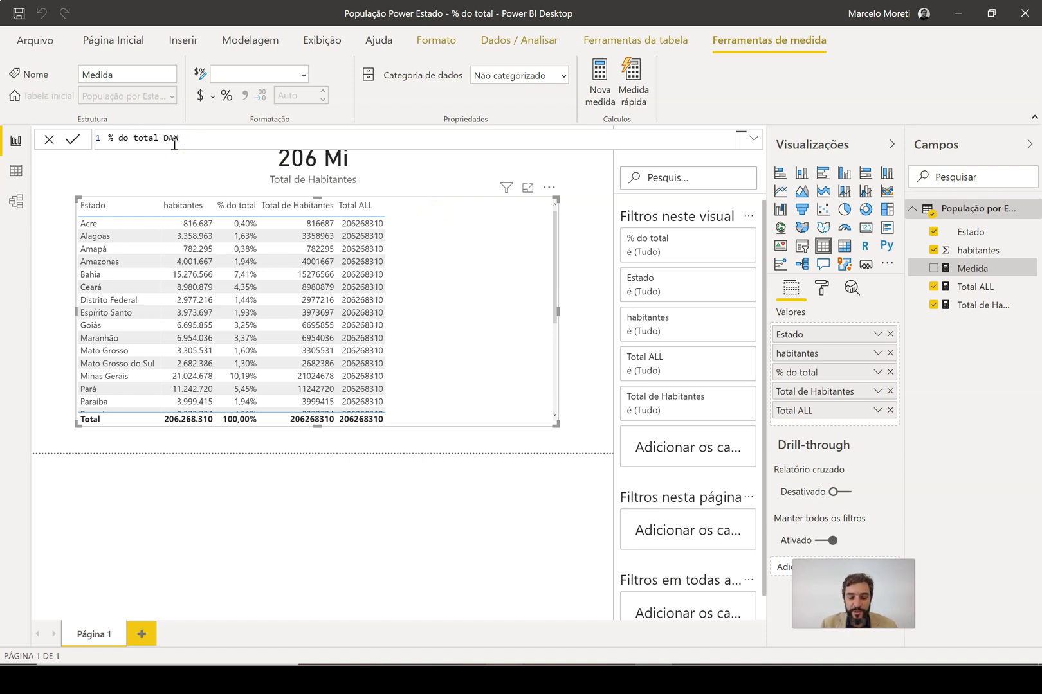
type("X = DIVIDE(")
left_click(176, 139)
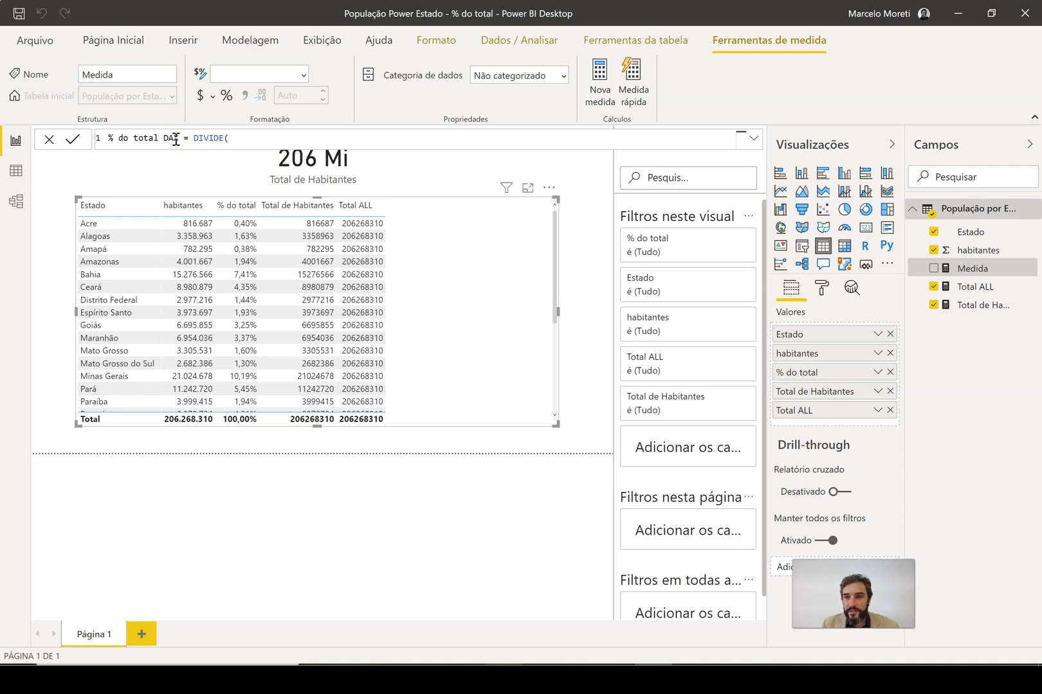
type("total")
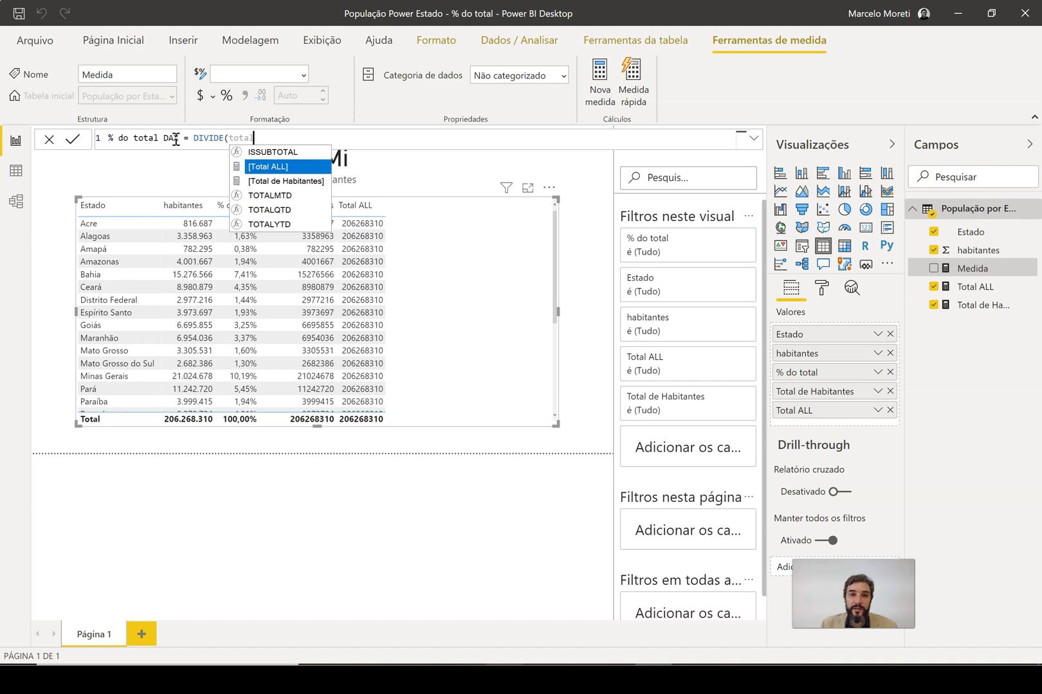
key("Down")
key("Tab")
type("/")
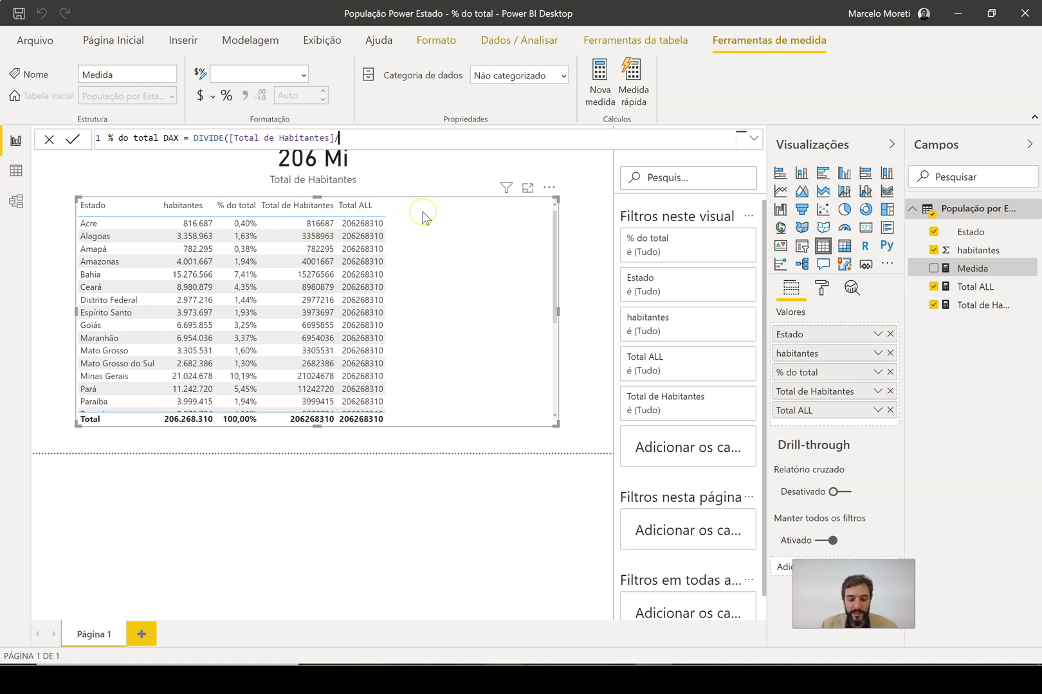
type("total")
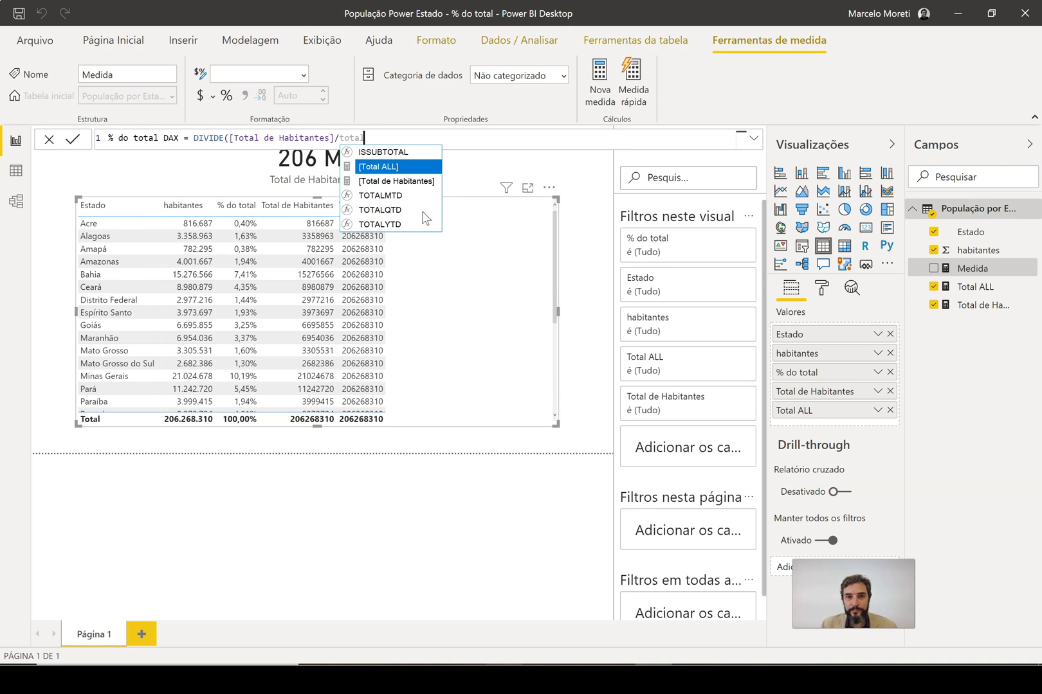
key("BackSpace")
key("BackSpace")
key("BackSpace")
key("BackSpace")
key("BackSpace")
key("BackSpace")
type("; total")
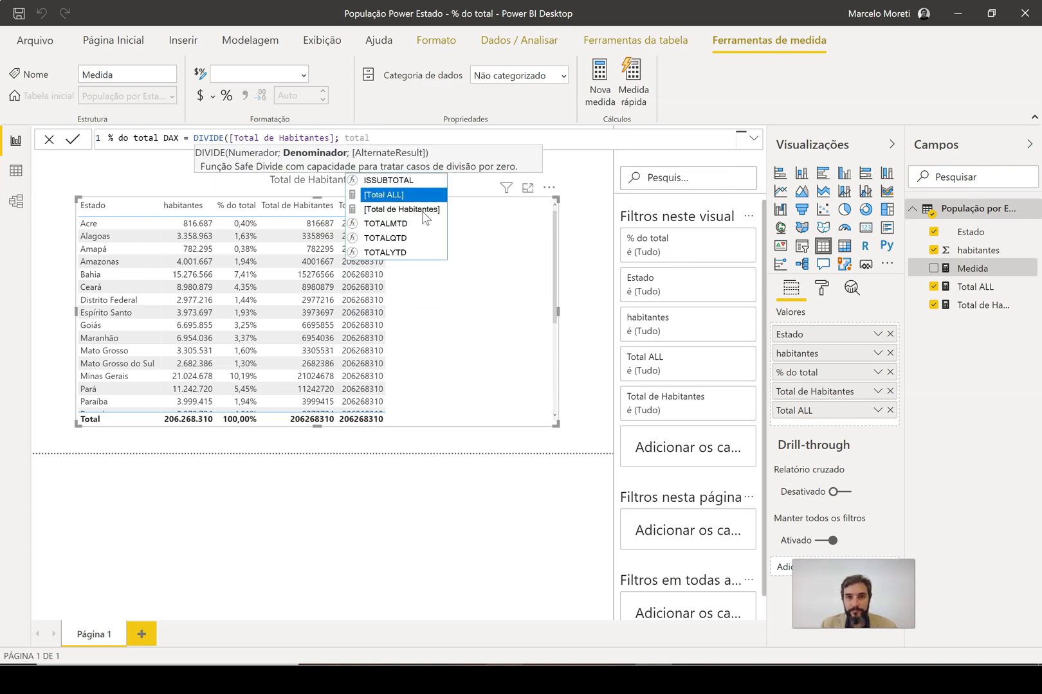
key("Tab")
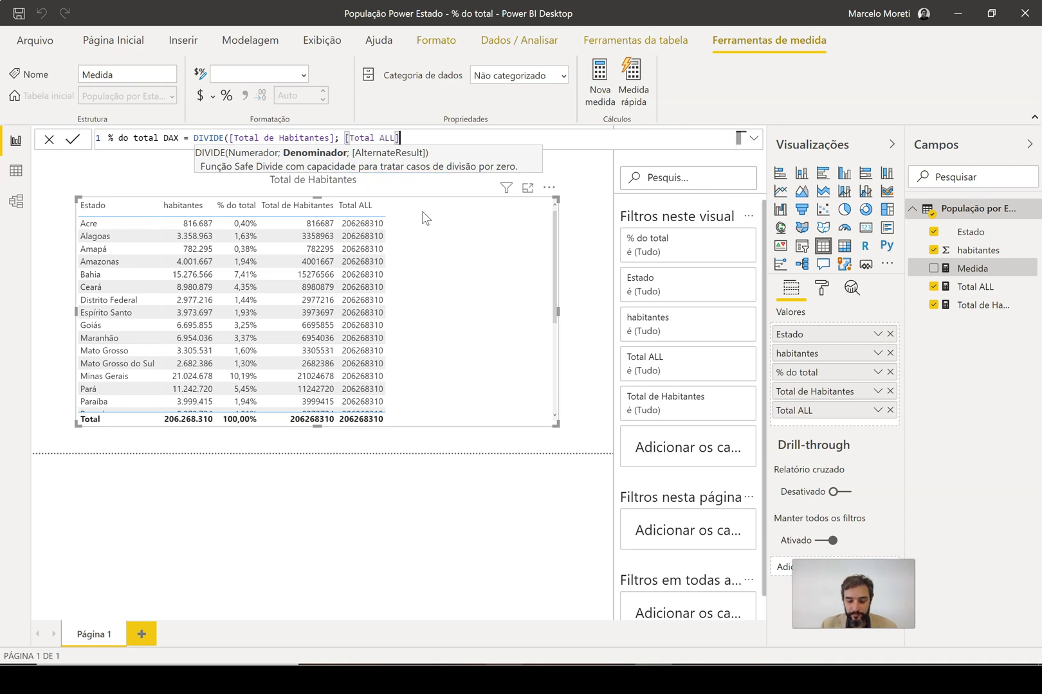
type("; ")
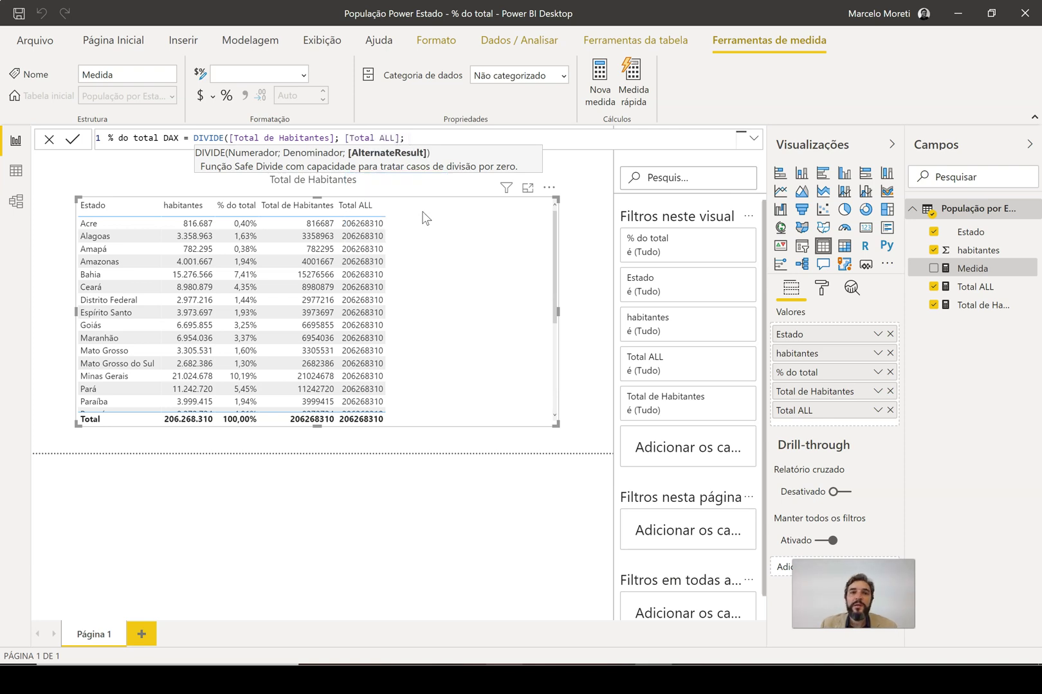
type("0)")
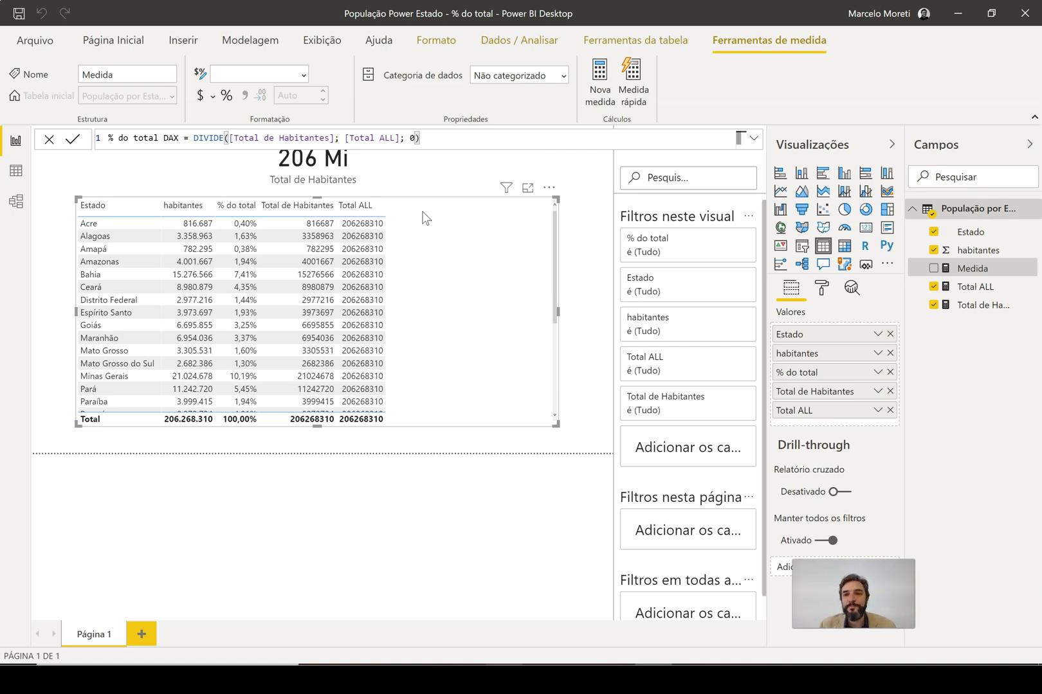
key("Return")
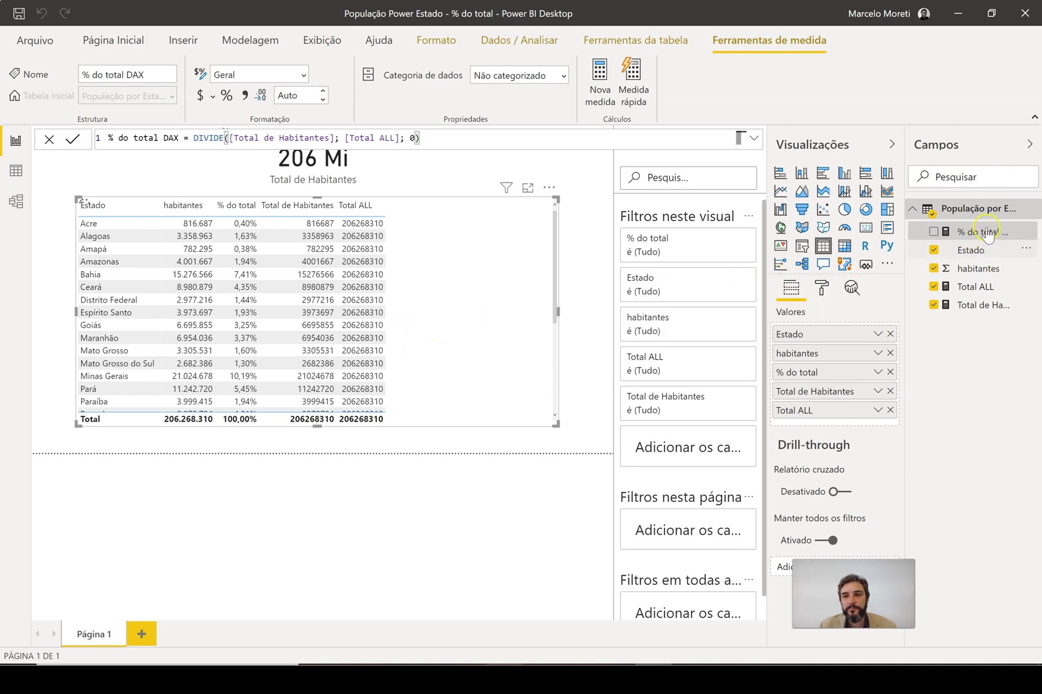
Step: Add the % do total DAX measure to the table visual as its last column and format it as Porcentagem
left_click_drag(987, 235, 464, 283)
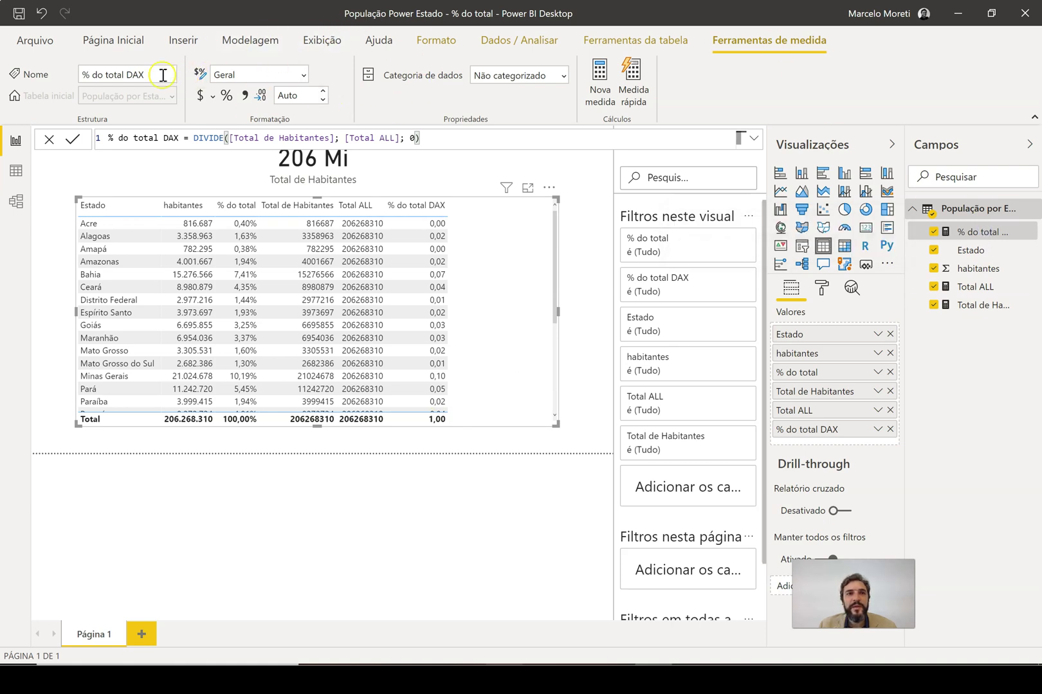
left_click(303, 75)
left_click(265, 177)
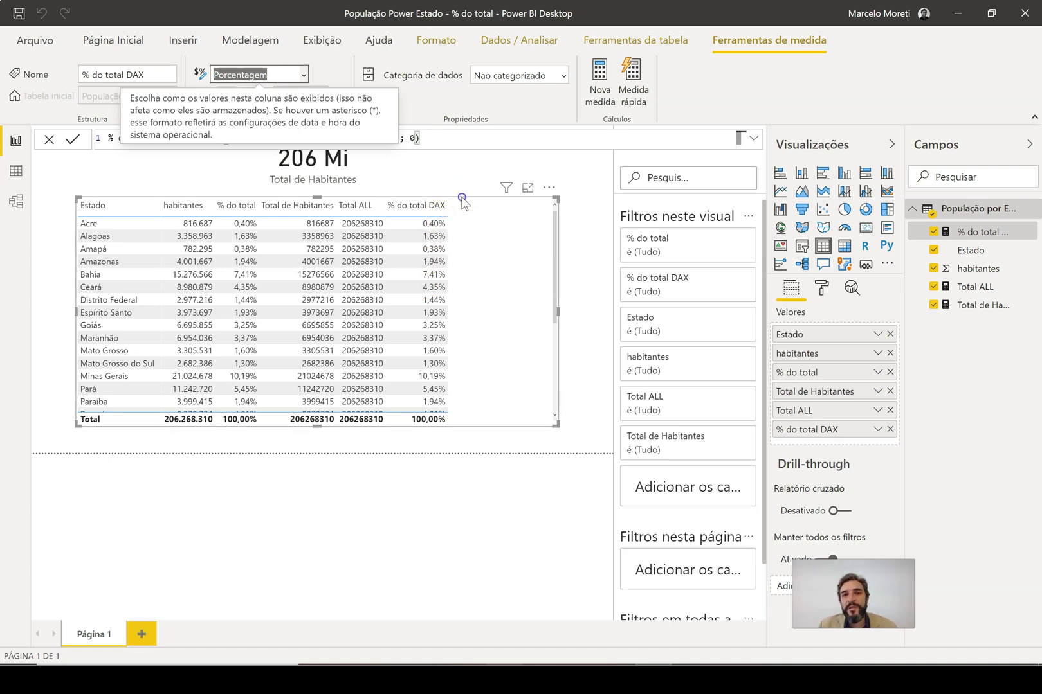
Step: Move the table visual to the page's left edge and add a tall, narrow slicer for Estado along the page's right edge
left_click_drag(443, 196, 398, 196)
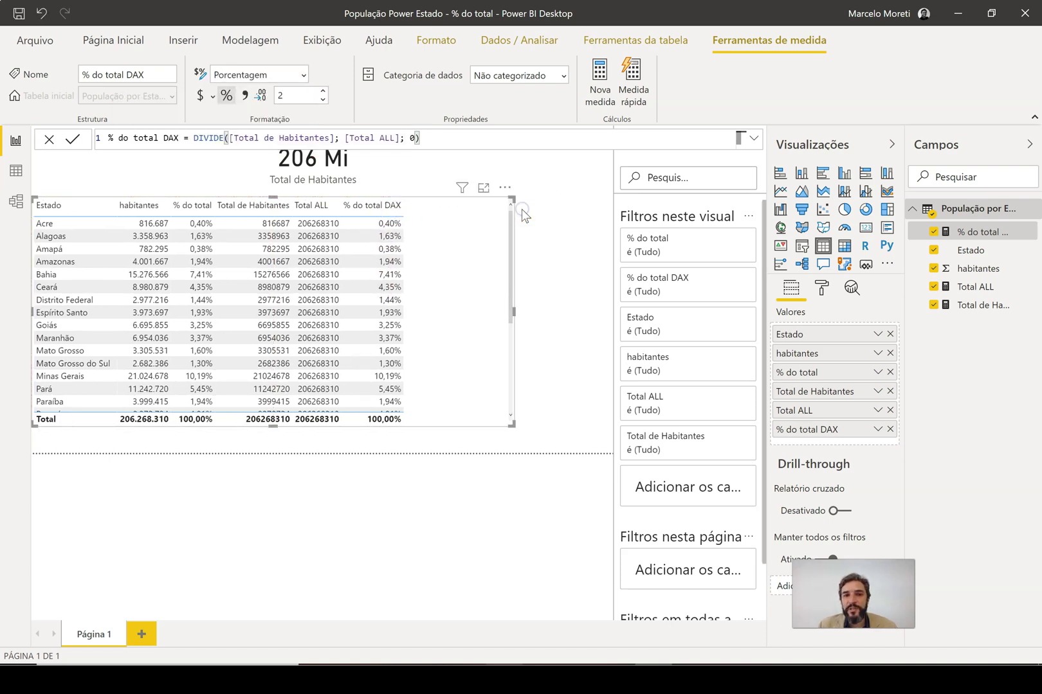
left_click(521, 209)
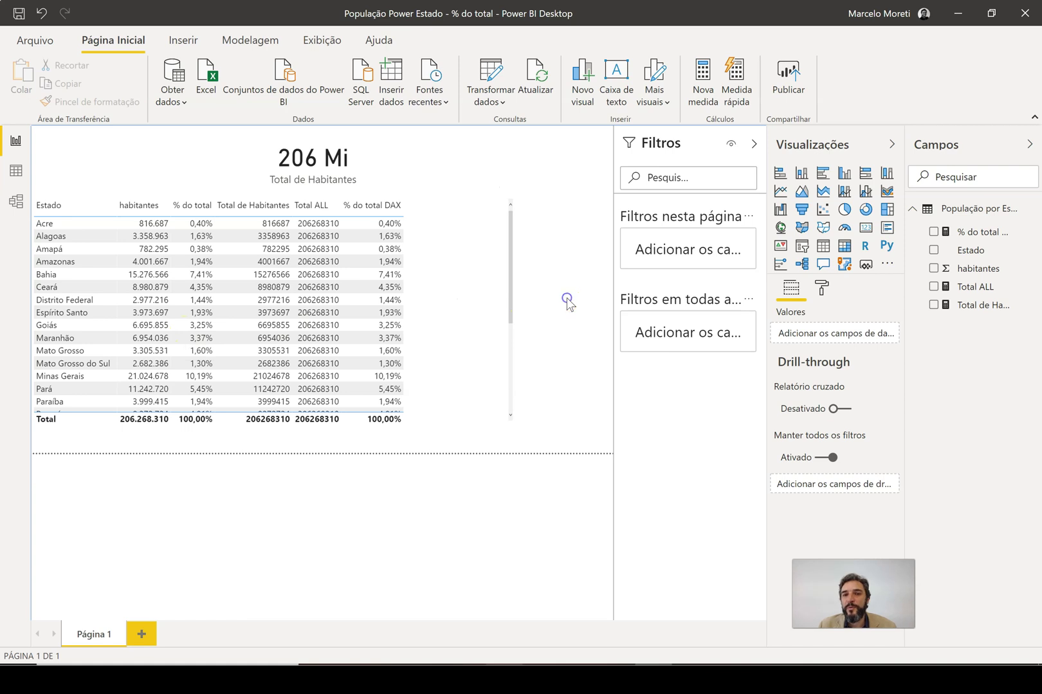
left_click(801, 247)
left_click_drag(183, 188, 508, 197)
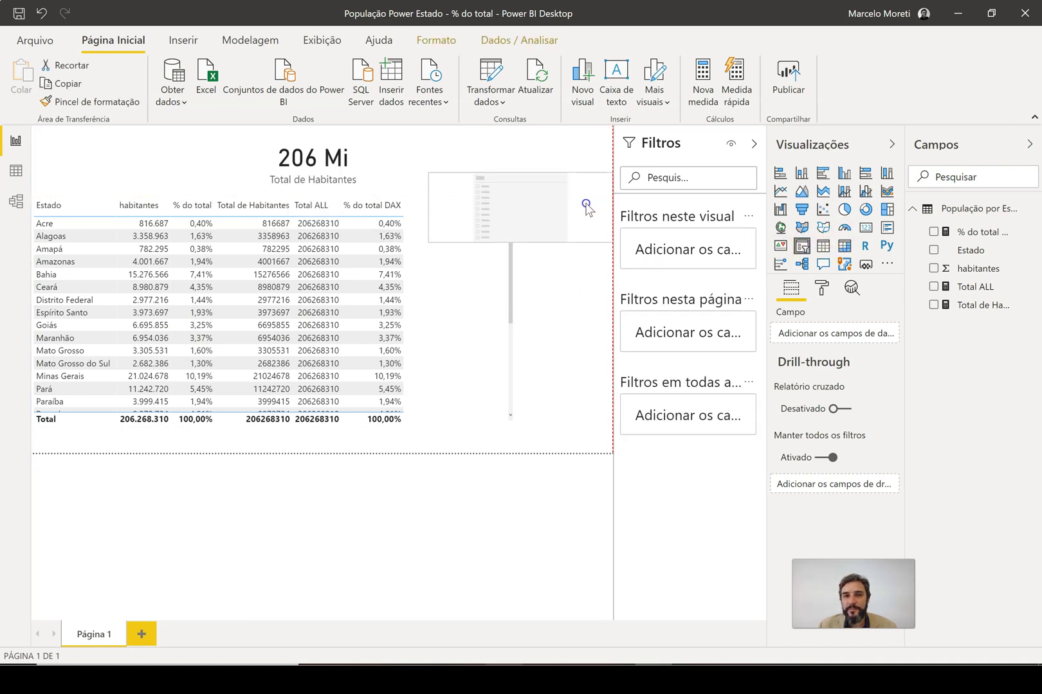
left_click_drag(512, 345, 518, 427)
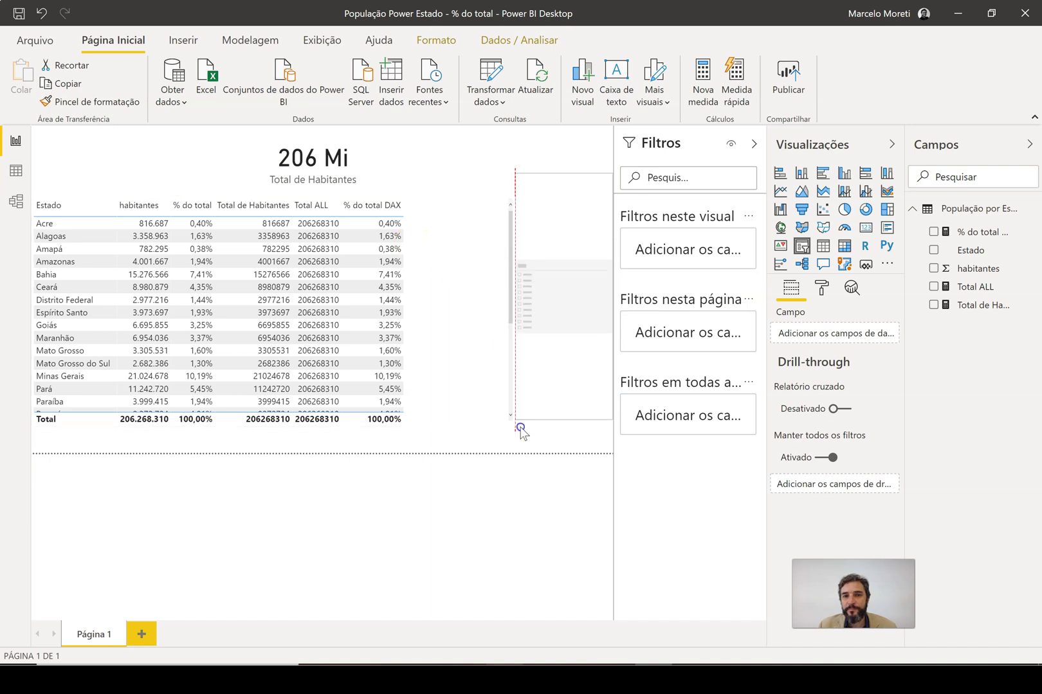
left_click_drag(989, 261, 581, 261)
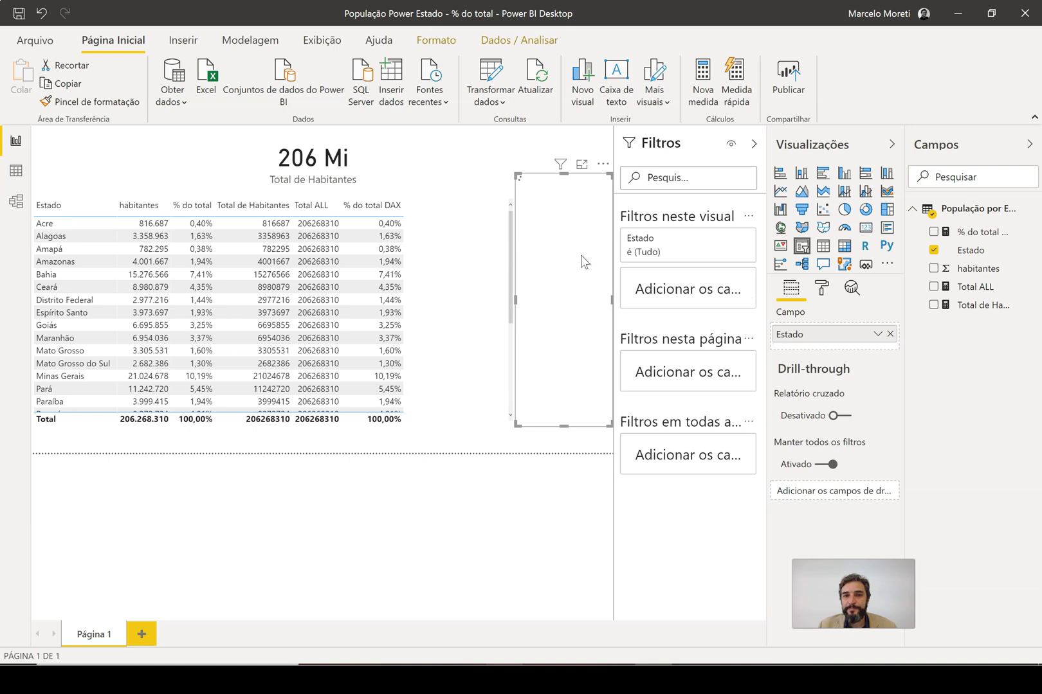
Step: Filter the page with the Estado slicer to São Paulo, Rio de Janeiro, Minas Gerais and Espírito Santo
scroll(583, 263, "down", 3)
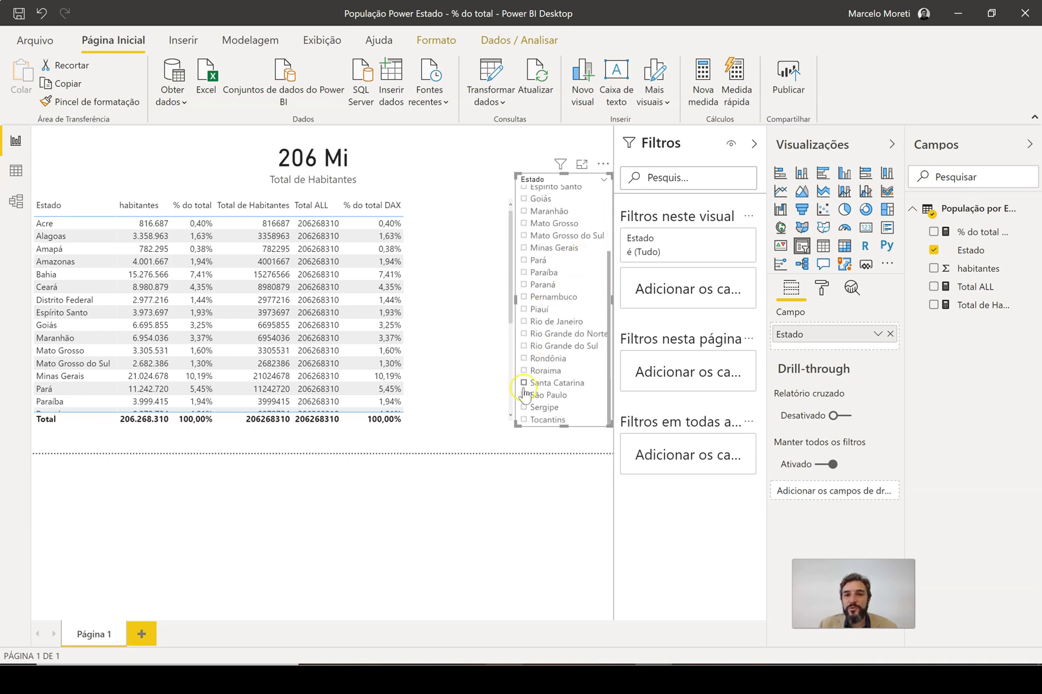
left_click(523, 396)
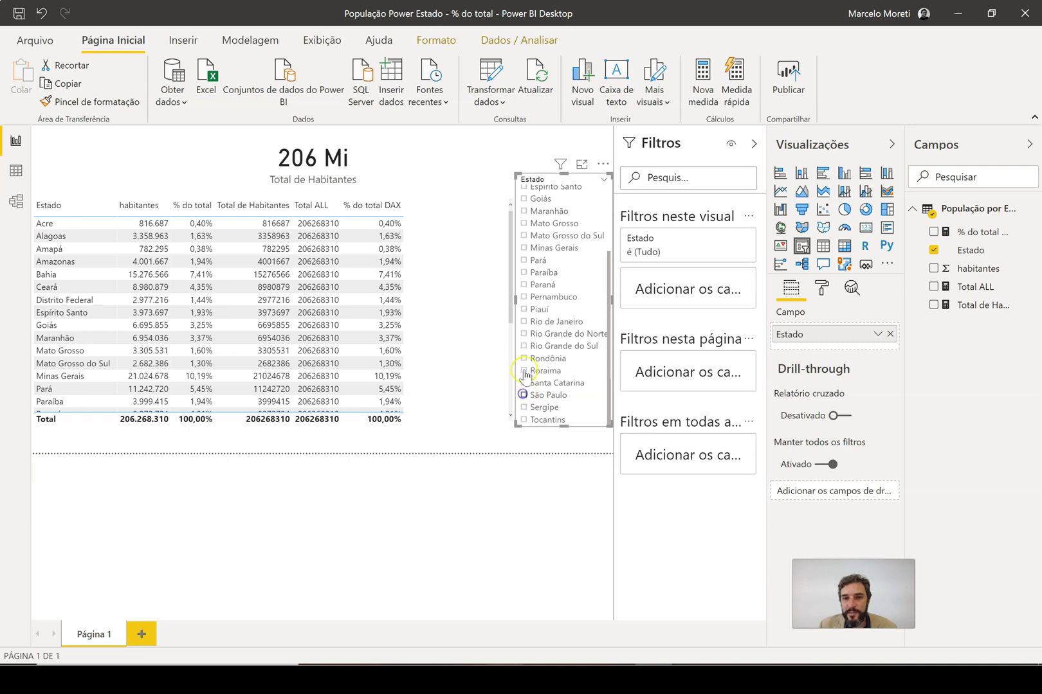
left_click(524, 321)
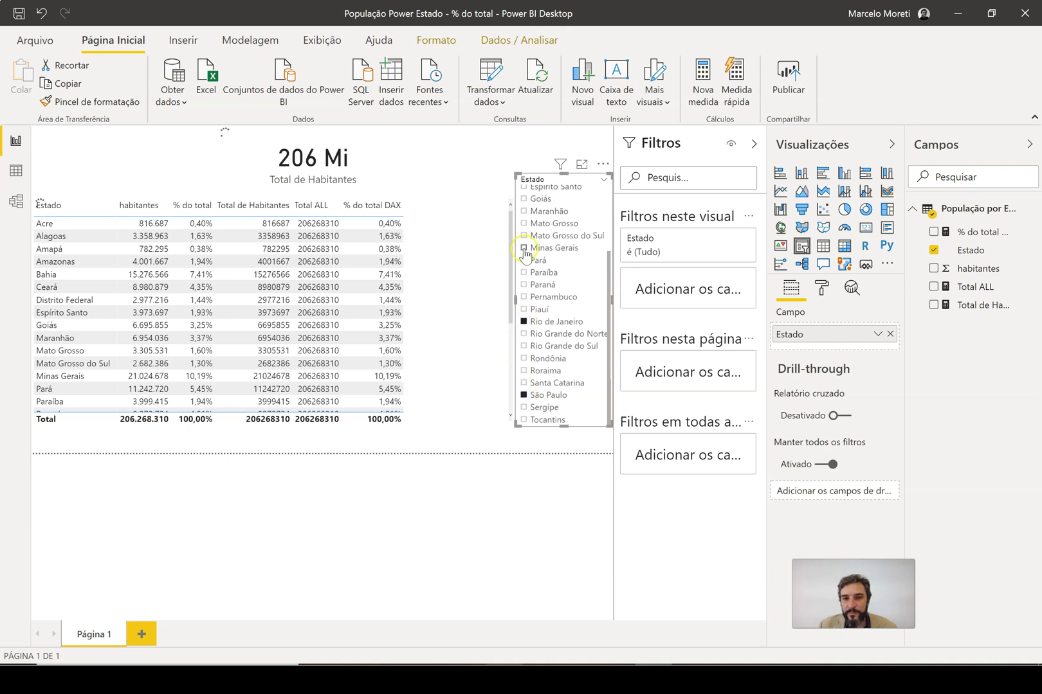
left_click(524, 249)
scroll(524, 241, "up", 1)
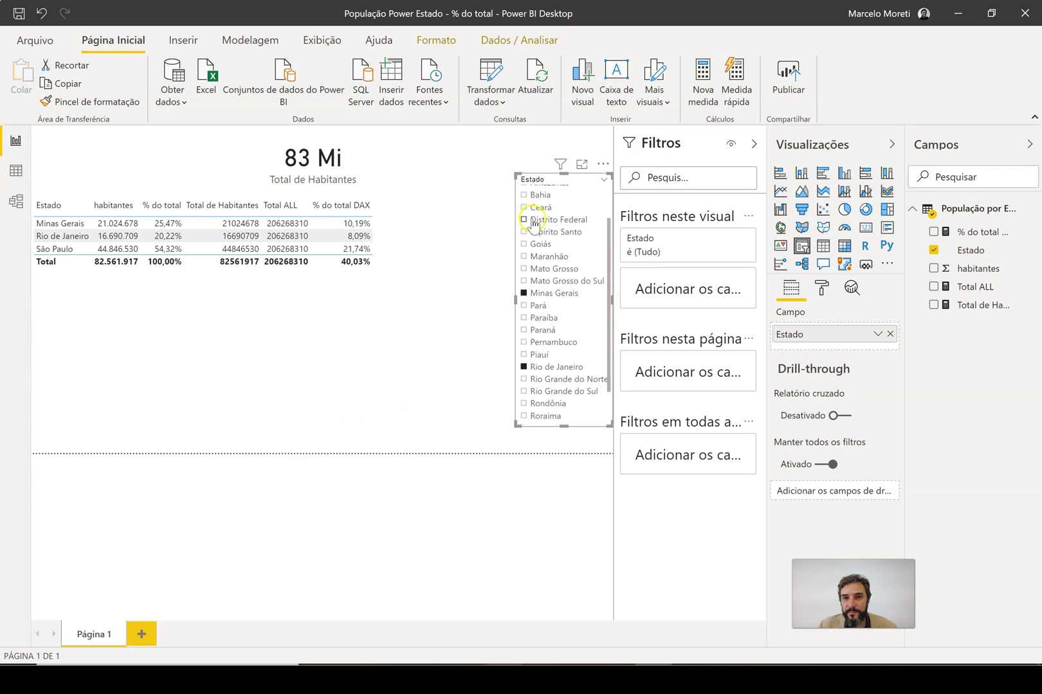
left_click(524, 231)
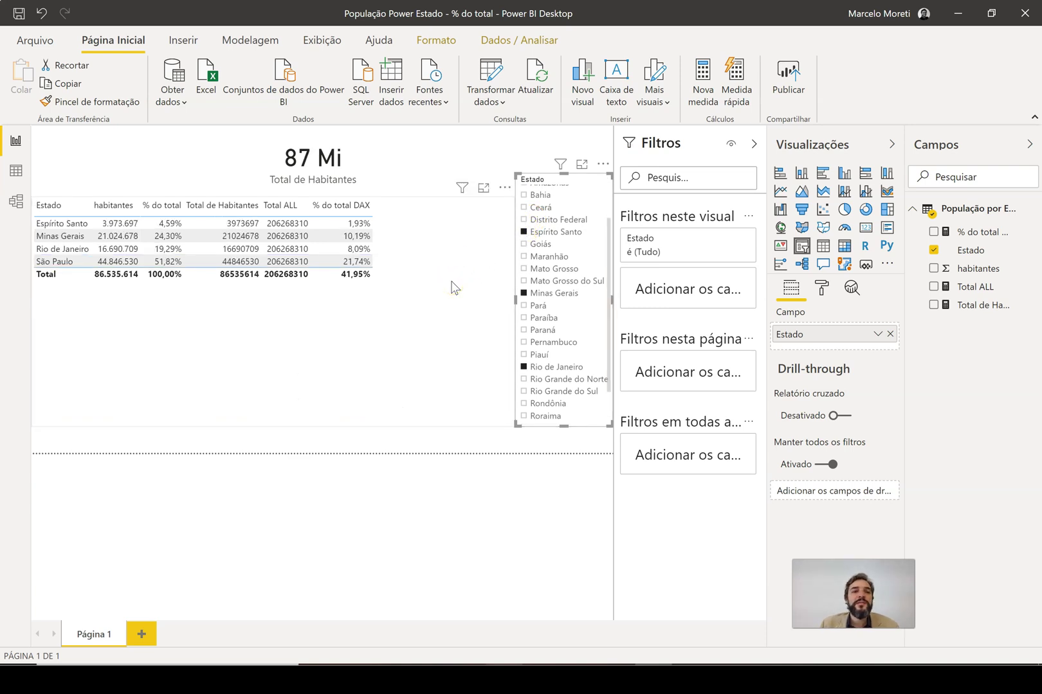
Step: Compare São Paulo's % do total and % do total DAX values in the table, and clear all states selected in the Estado slicer
left_click(122, 261)
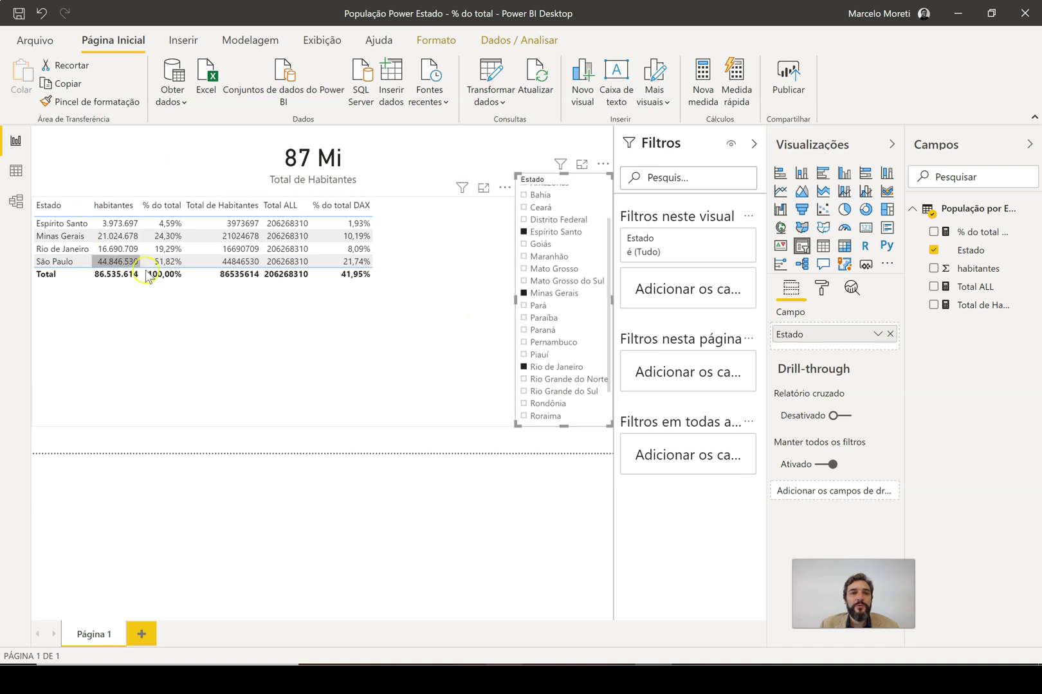
left_click(170, 264)
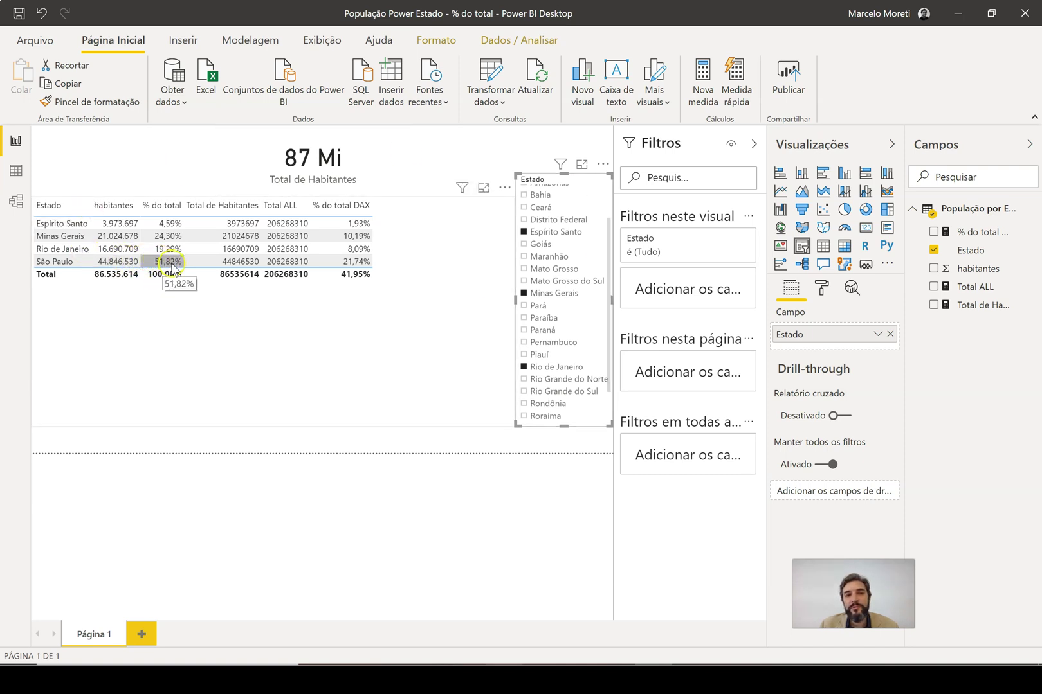
left_click(355, 263)
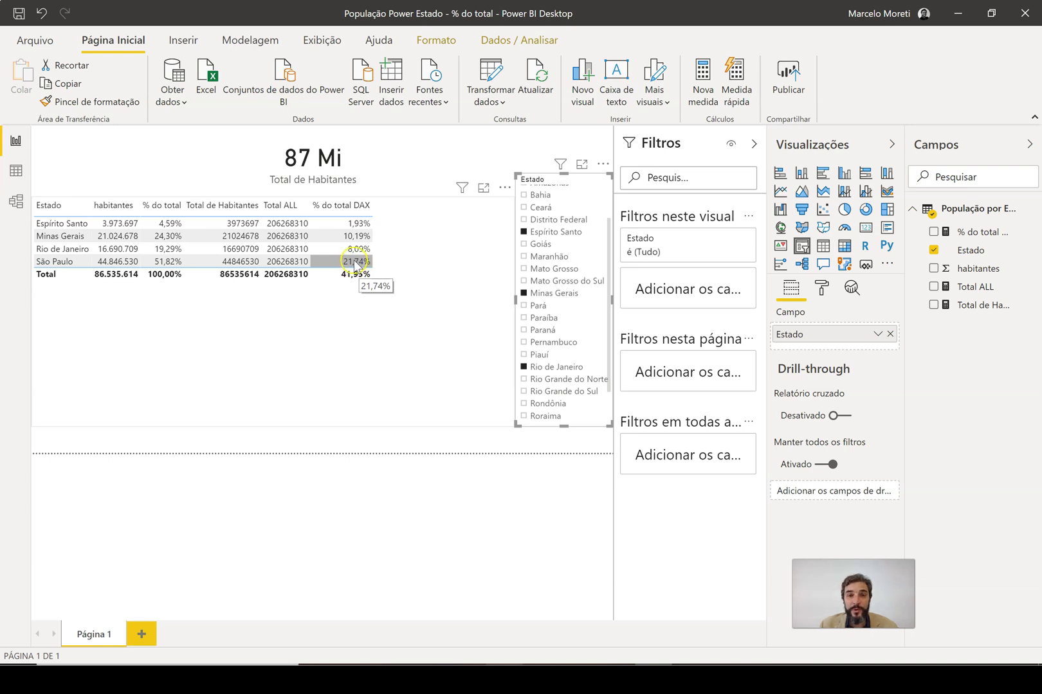
left_click(268, 280)
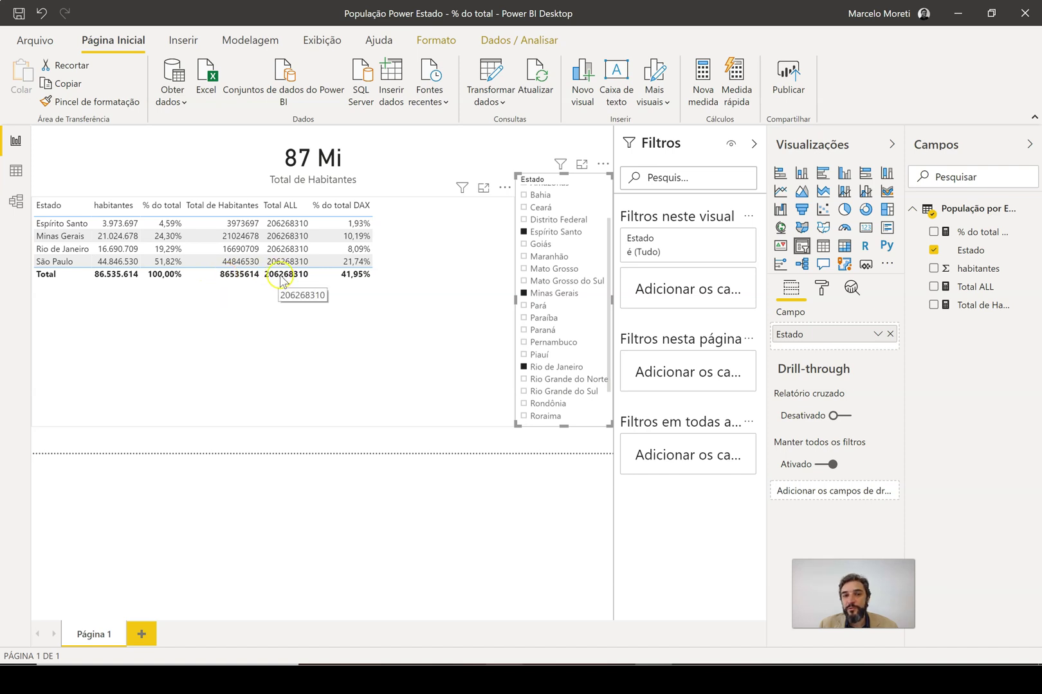
left_click(535, 233)
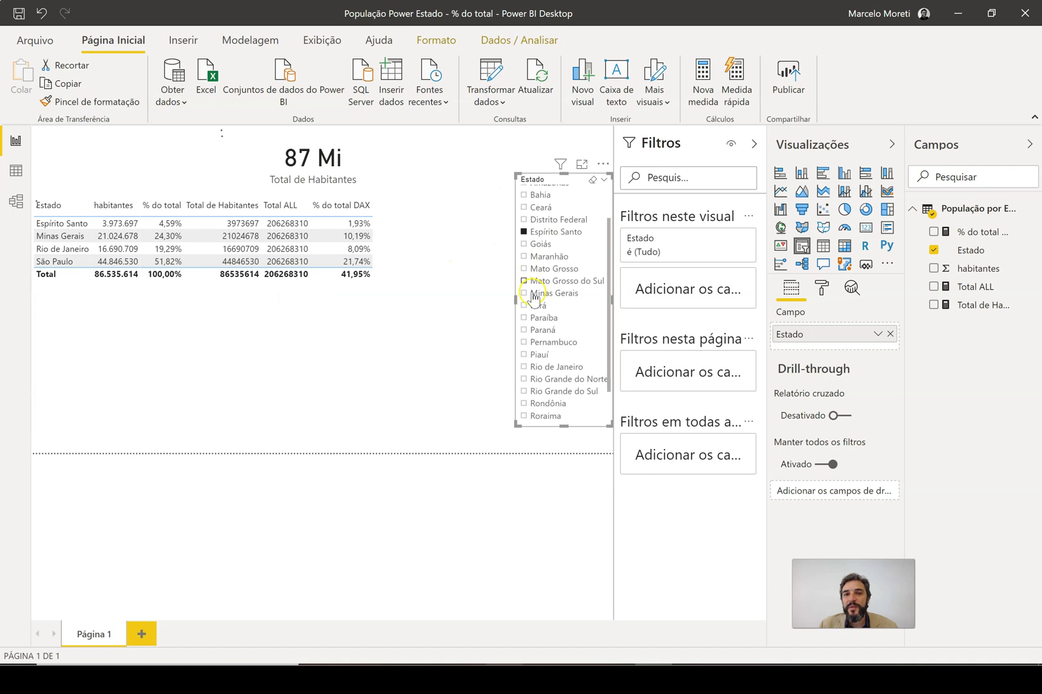
left_click(524, 235)
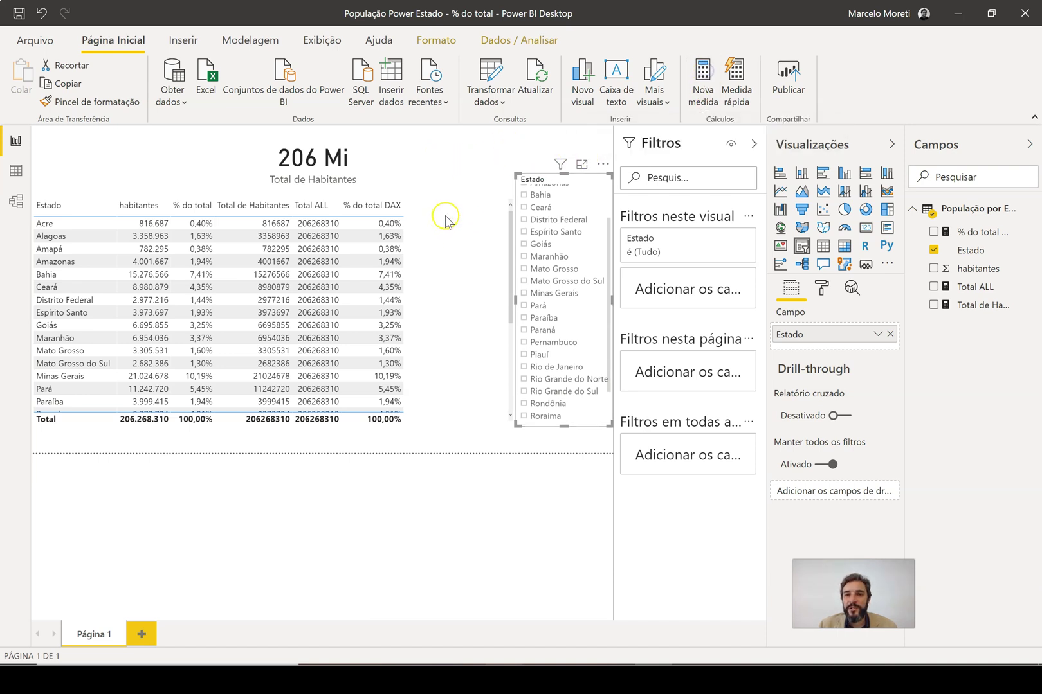
Step: Create the measure Total All Selected = CALCULATE([Total de Habitantes]; ALLSELECTED('População por Estado'))
type("Total All")
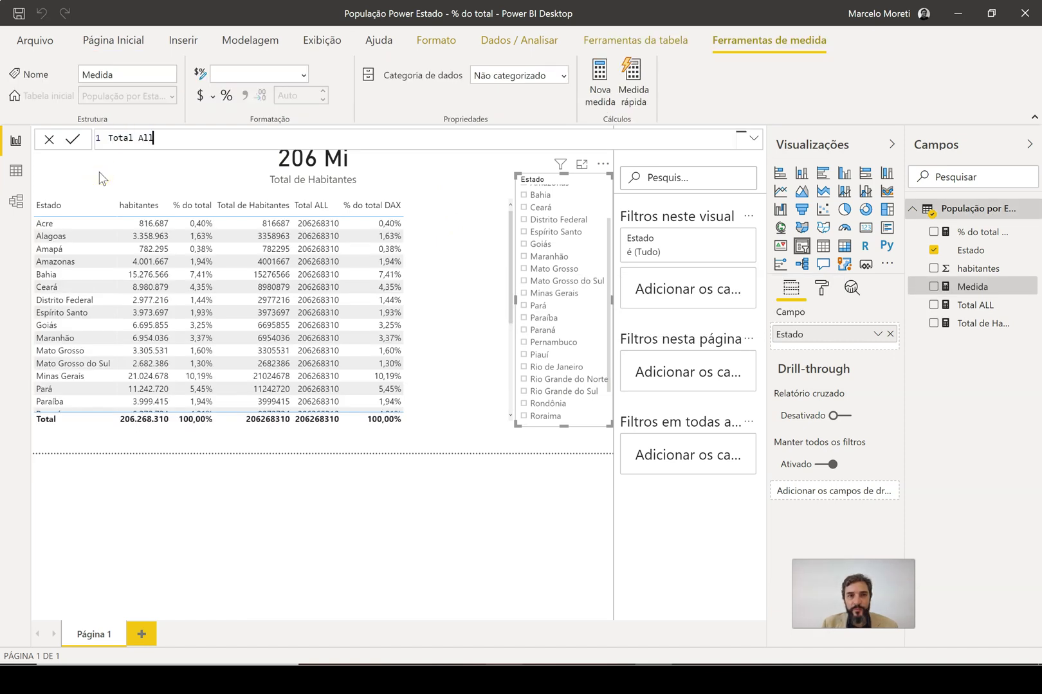
type(" Selected")
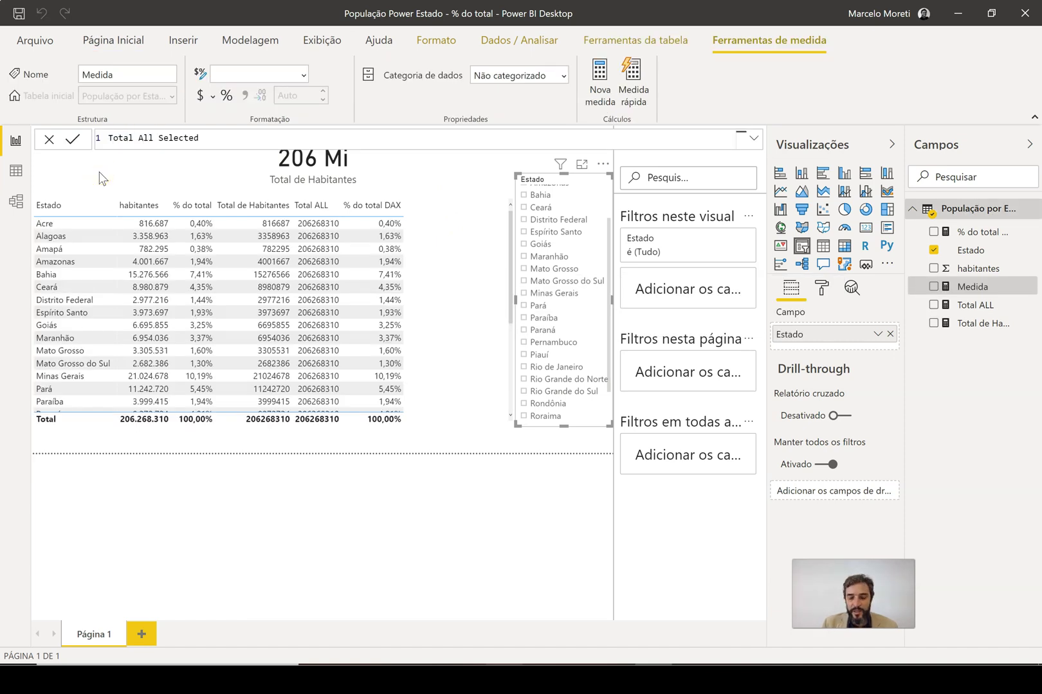
type(" = calc")
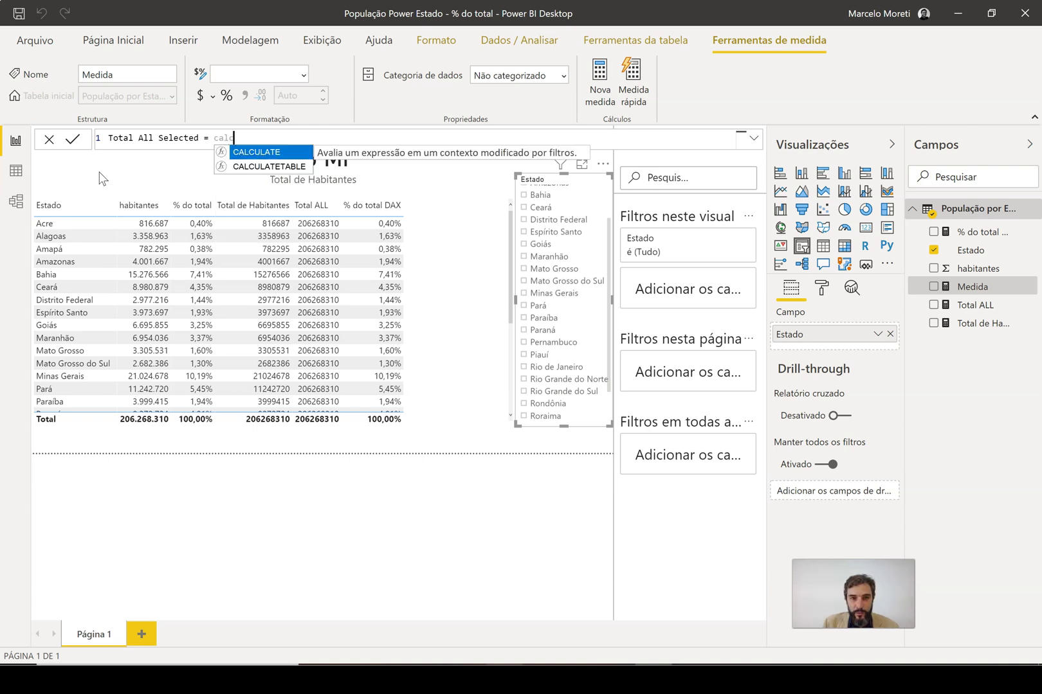
key("Tab")
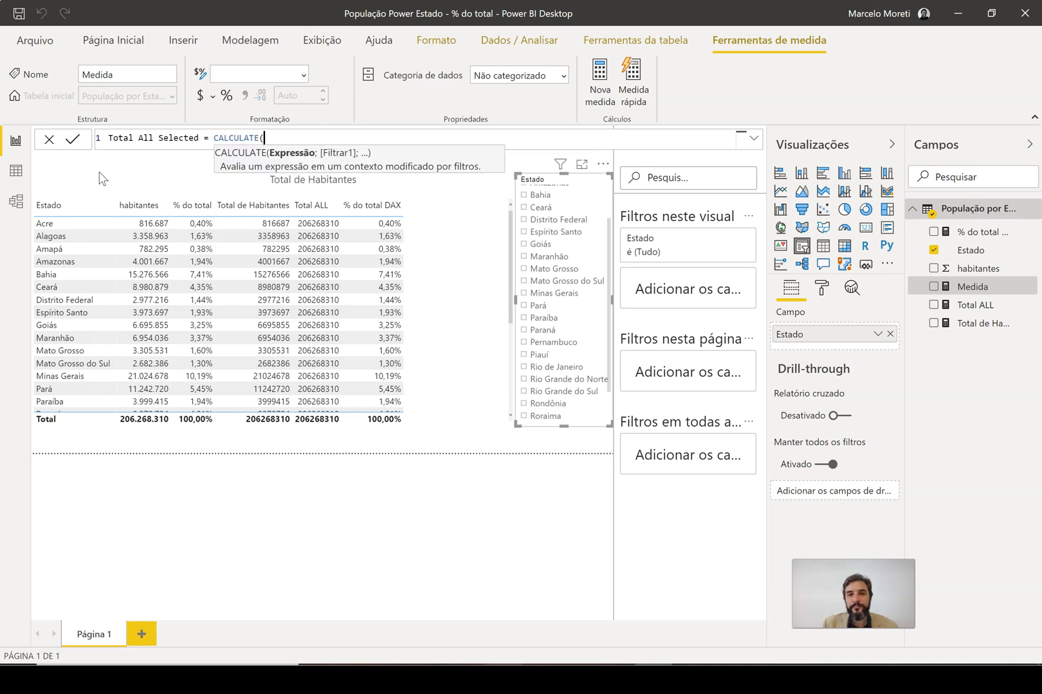
type("tota")
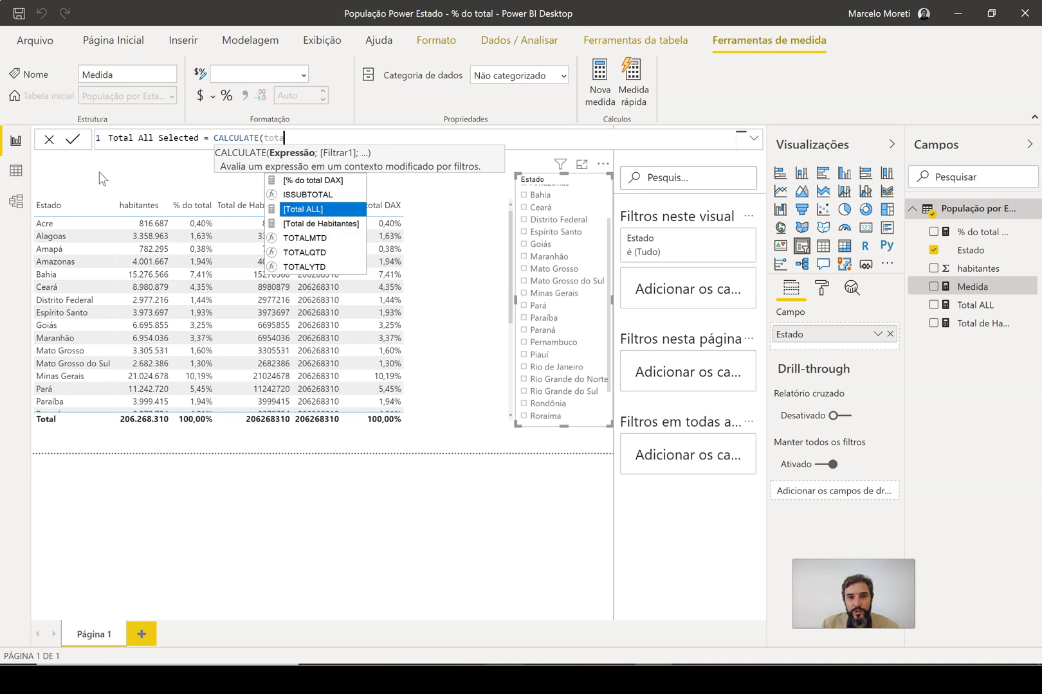
key("Down")
key("Tab")
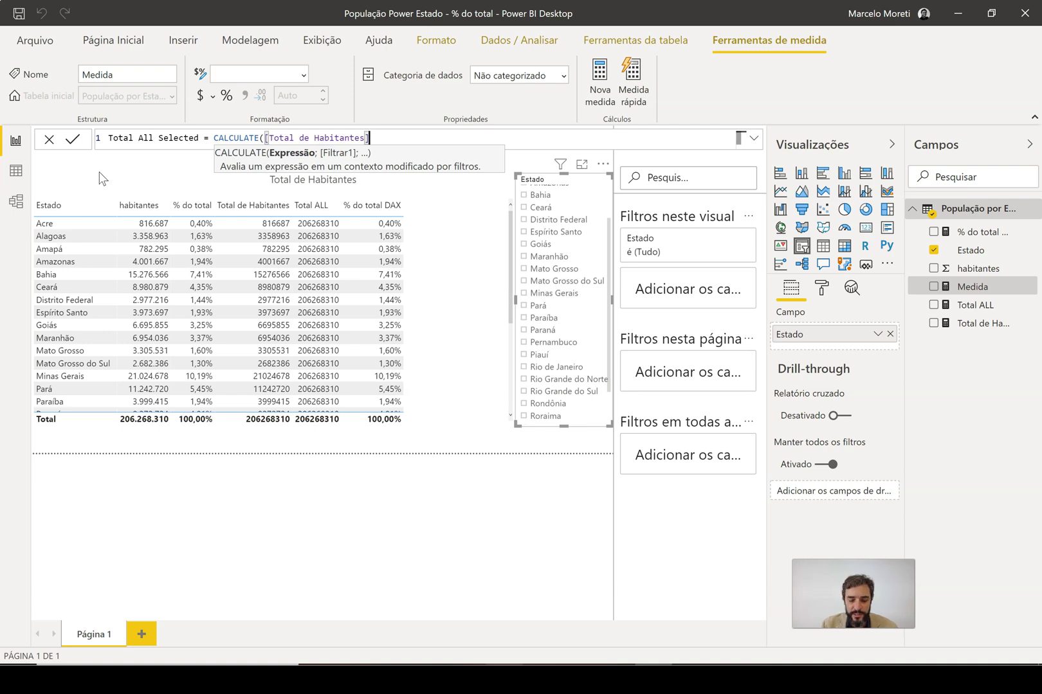
type("; allse")
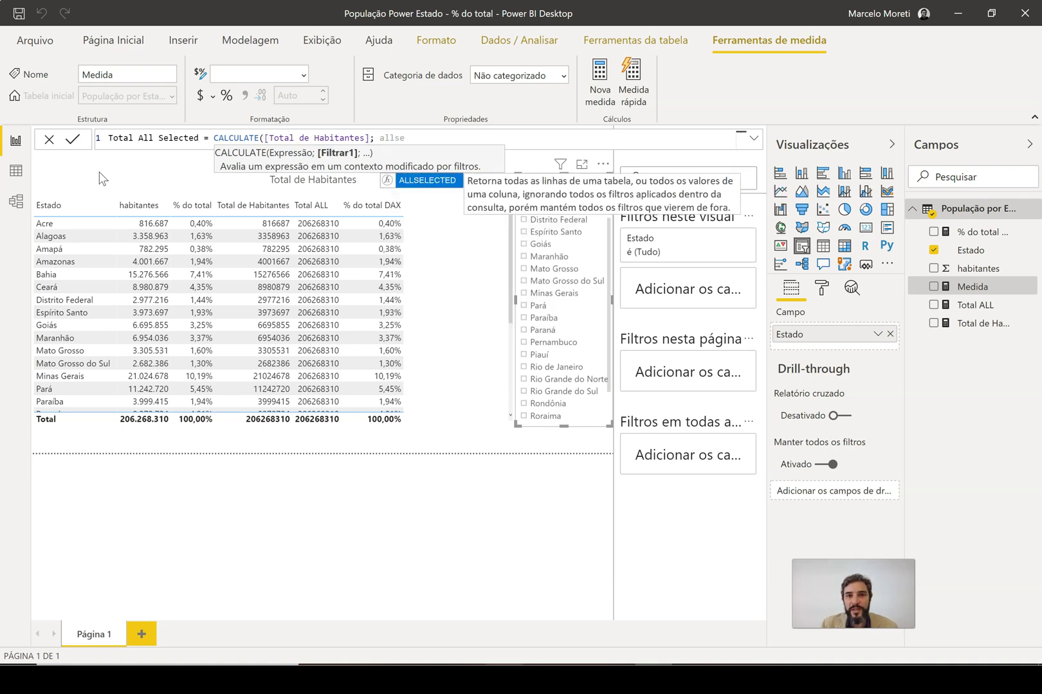
key("Tab")
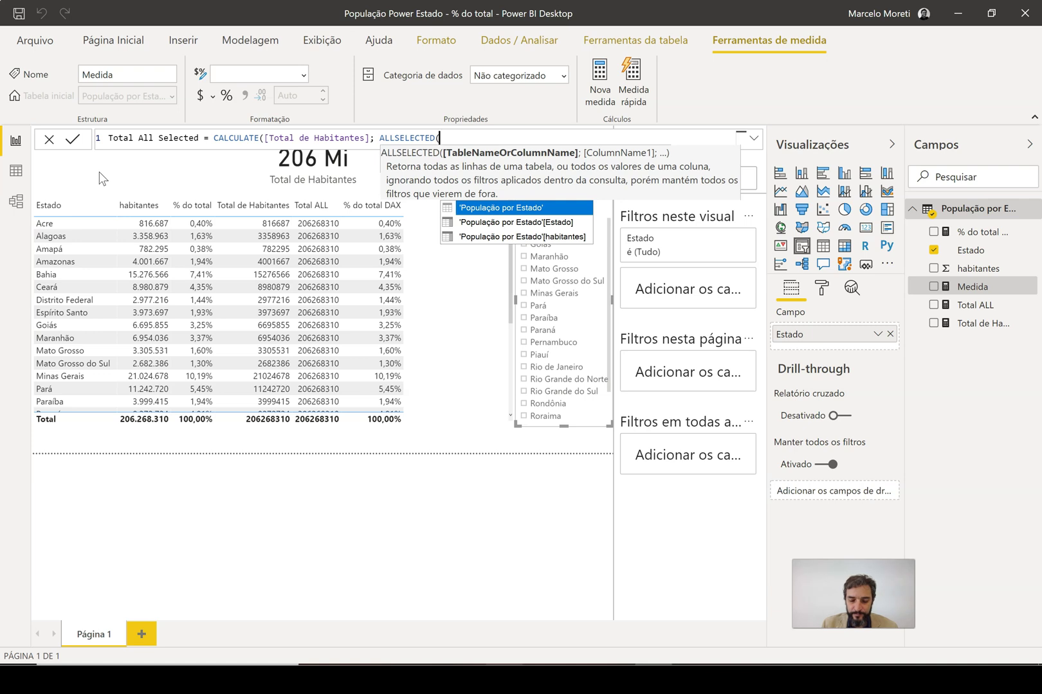
key("Tab")
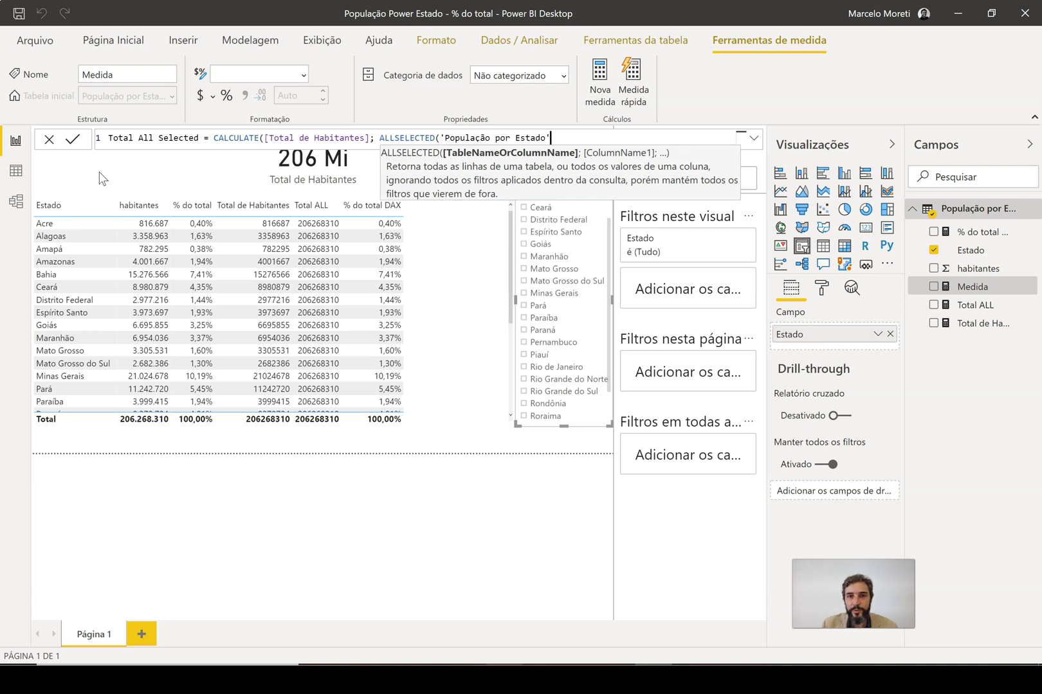
type(")")
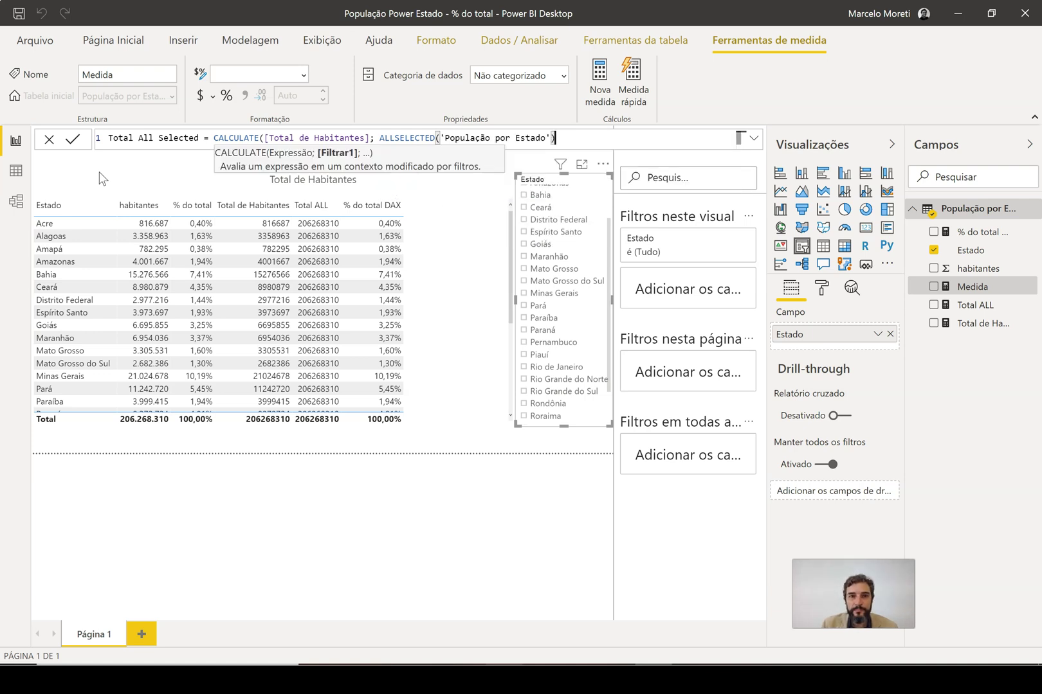
type(")")
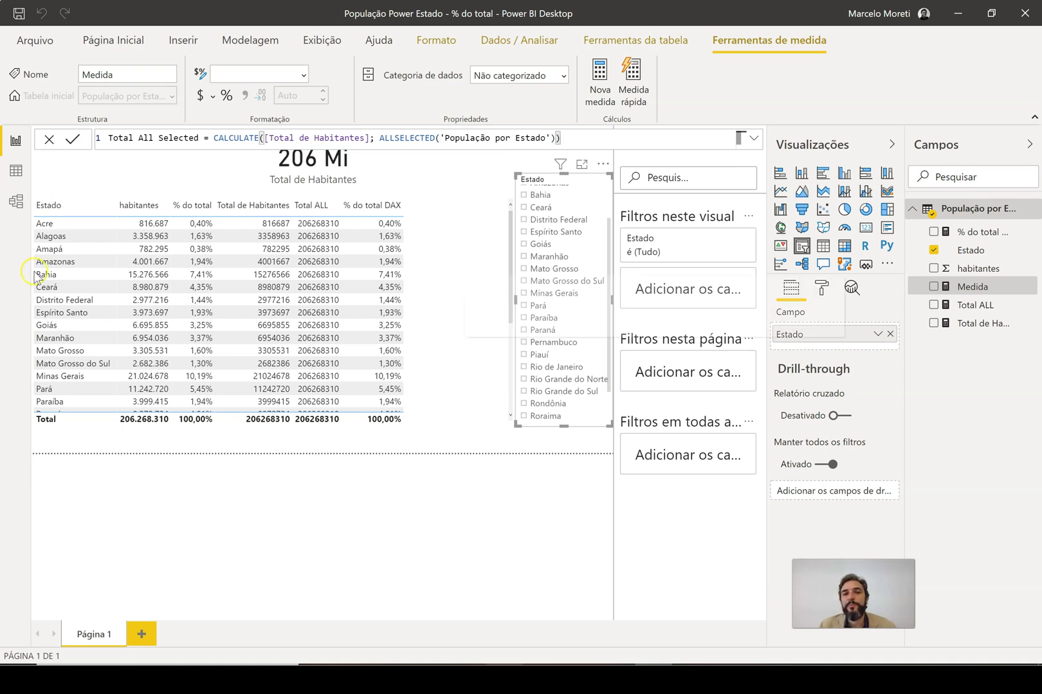
key("Return")
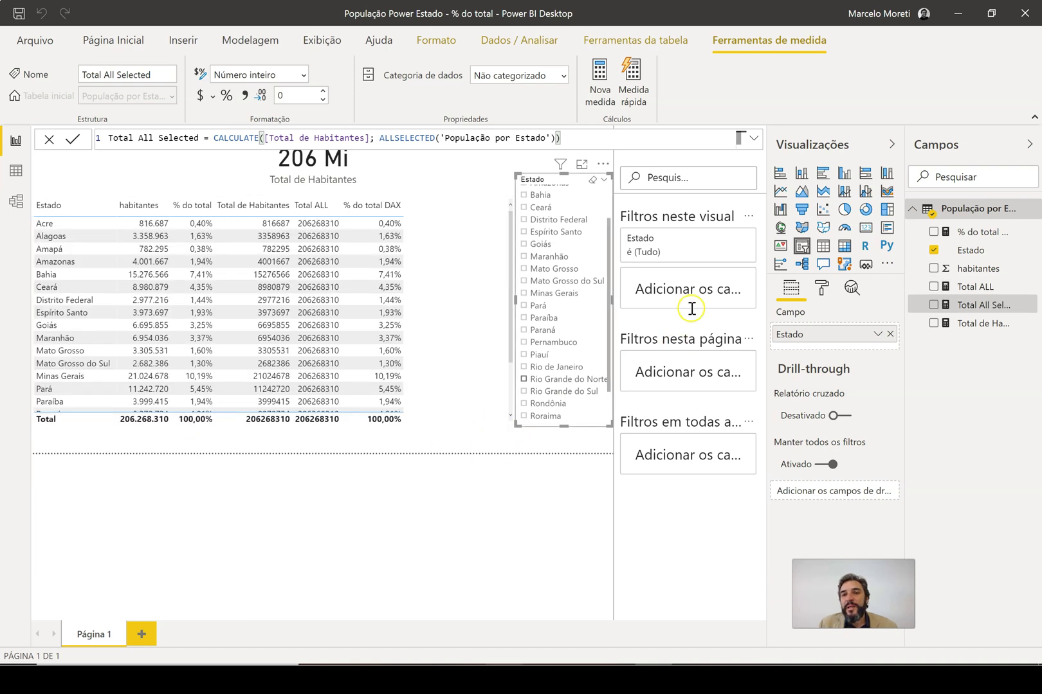
Step: Add Total All Selected as the table's last column and filter the Estado slicer to Rio de Janeiro, Rio Grande do Norte and Rio Grande do Sul
left_click_drag(994, 306, 443, 323)
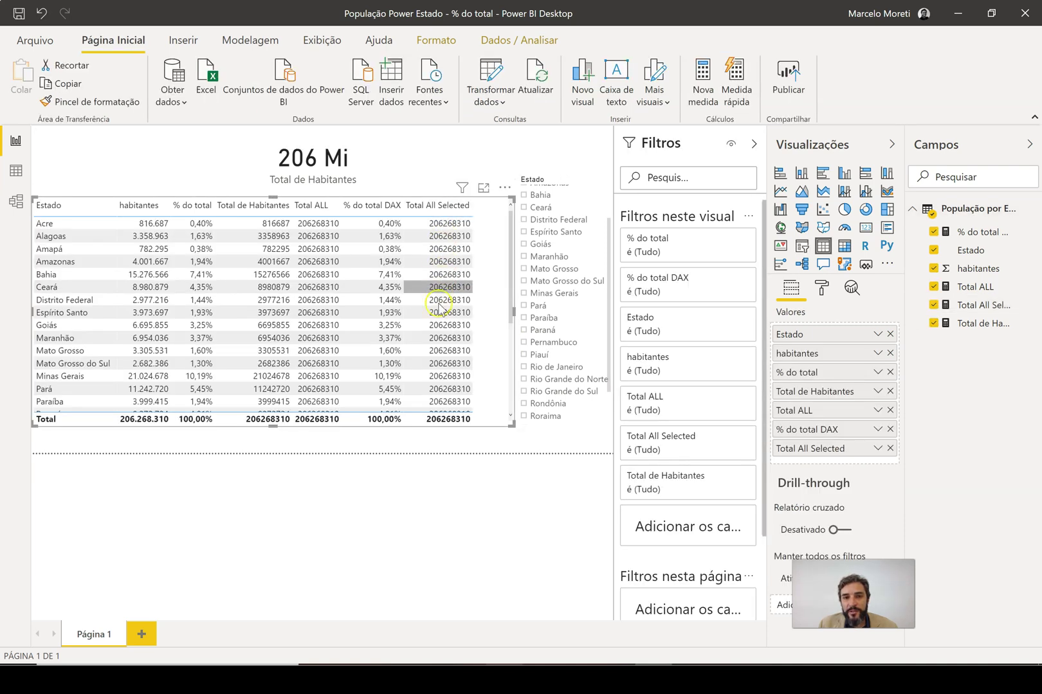
left_click(524, 379, "ctrl")
left_click(524, 391, "ctrl")
left_click(524, 367, "ctrl")
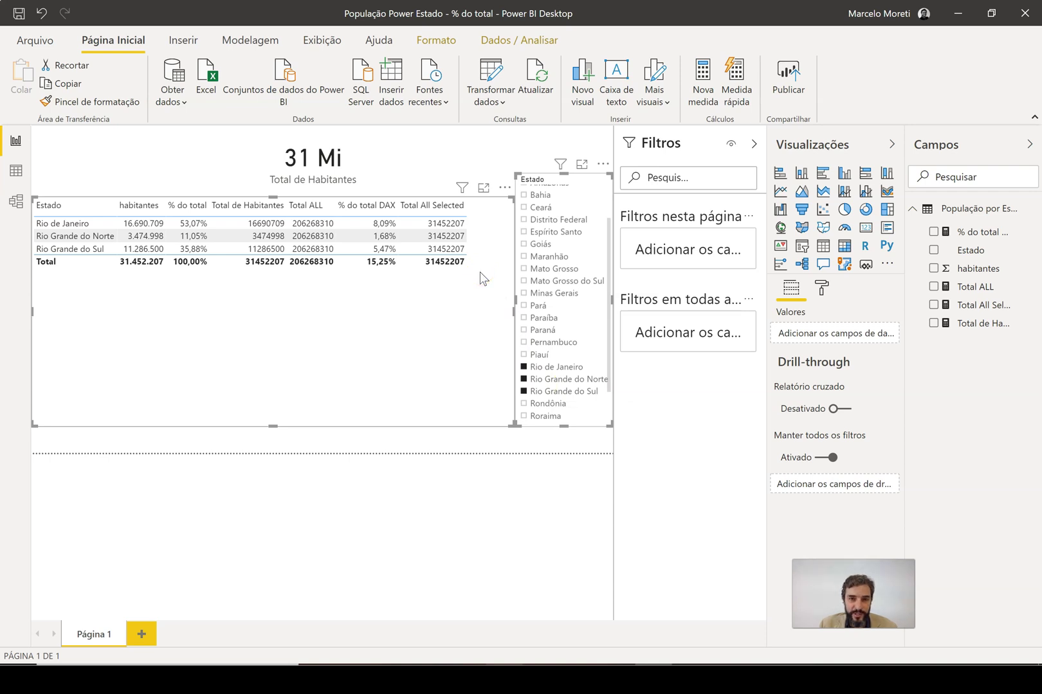
left_click(506, 207)
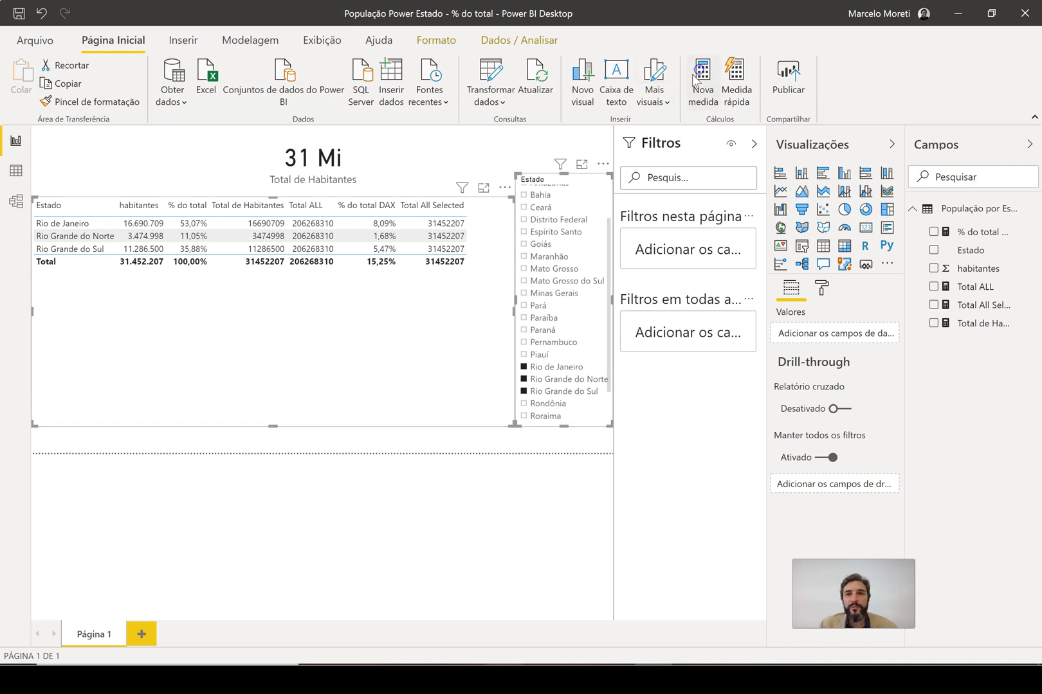
Step: Create the measure % do Total AllSelected = DIVIDE([Total de Habitantes]; [Total All Selected]; 0)
type("% do P")
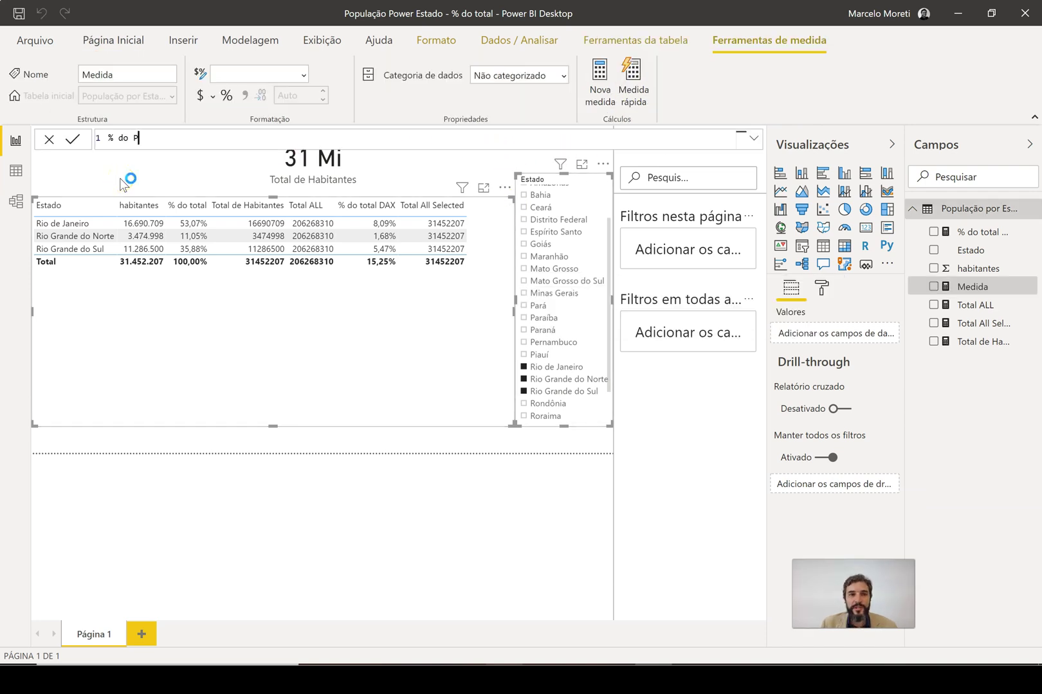
key("BackSpace")
type("To")
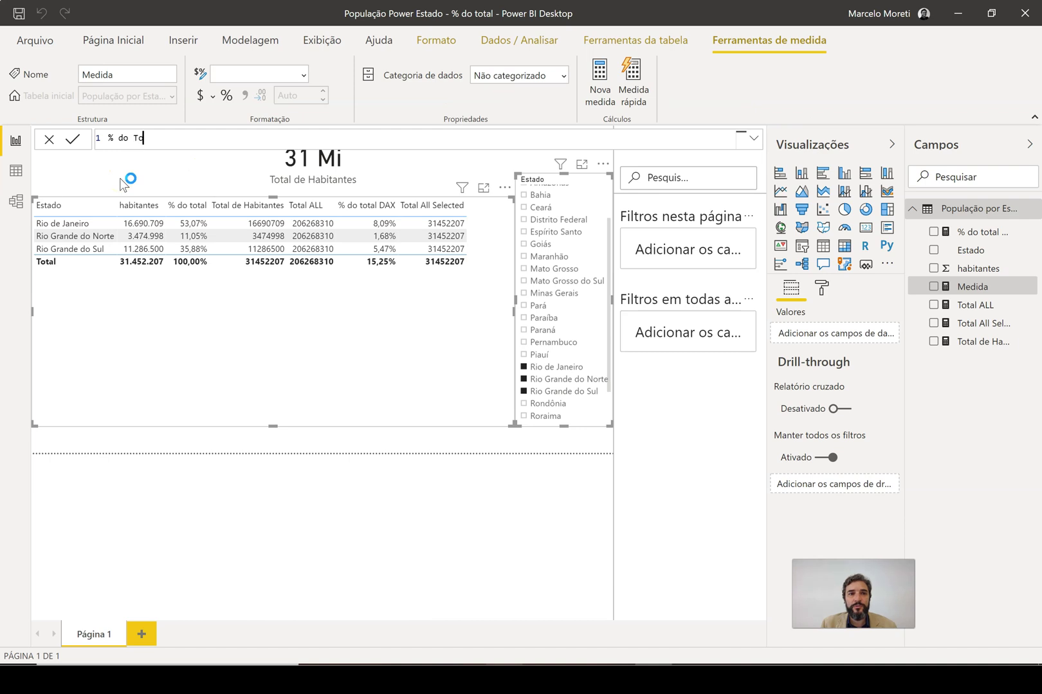
type("tal A")
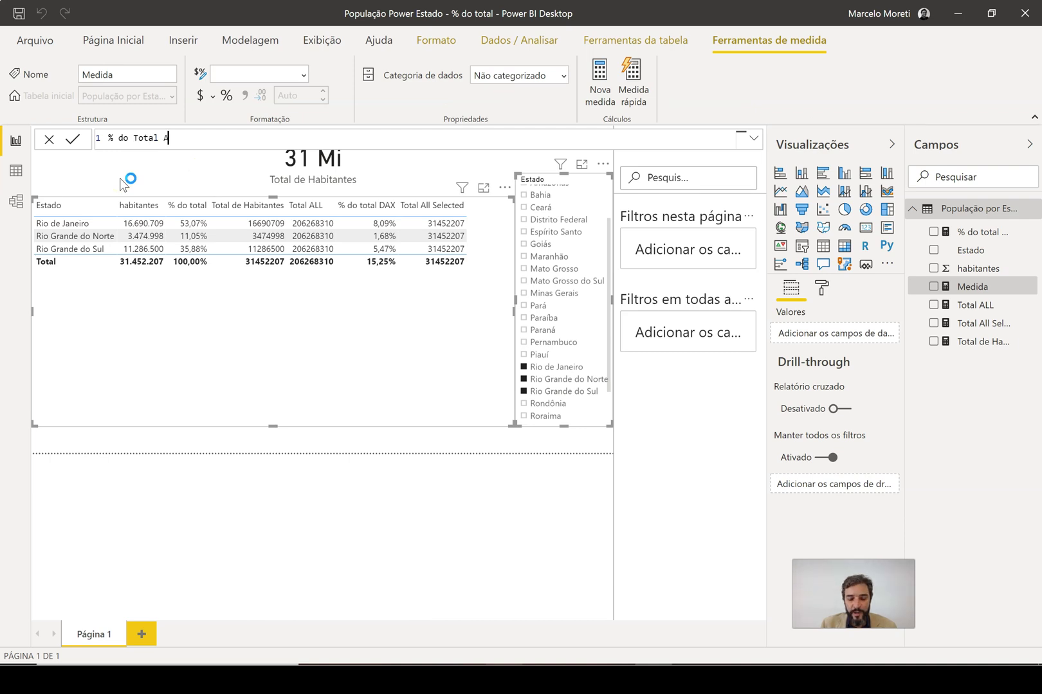
type("llSelected = divi")
key("Tab")
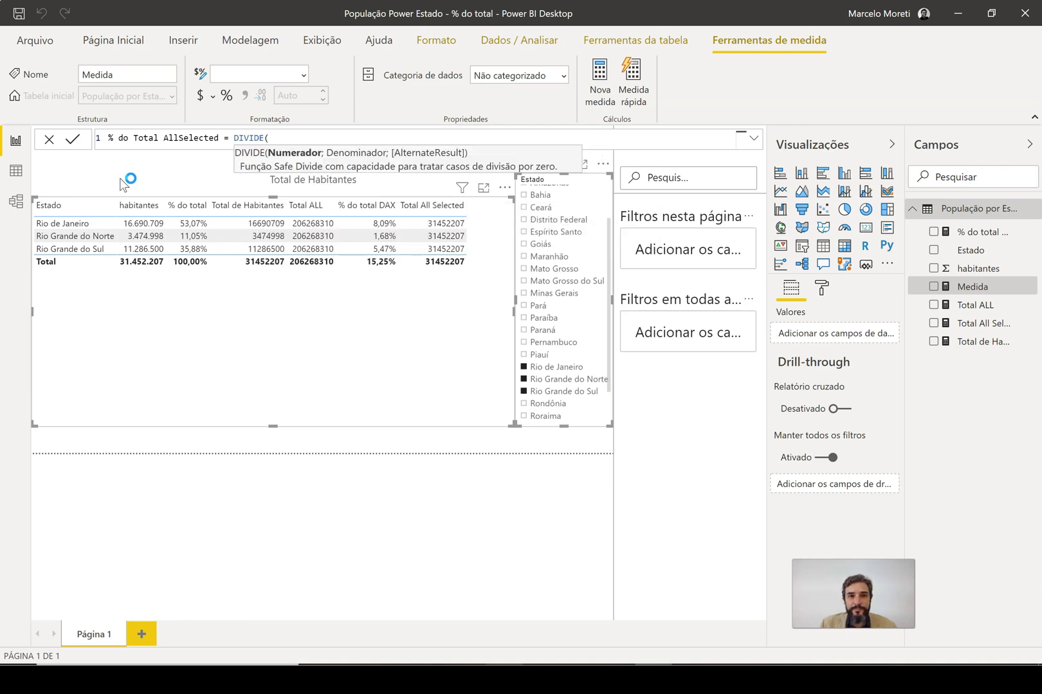
type("[Total de Habitantes]; total")
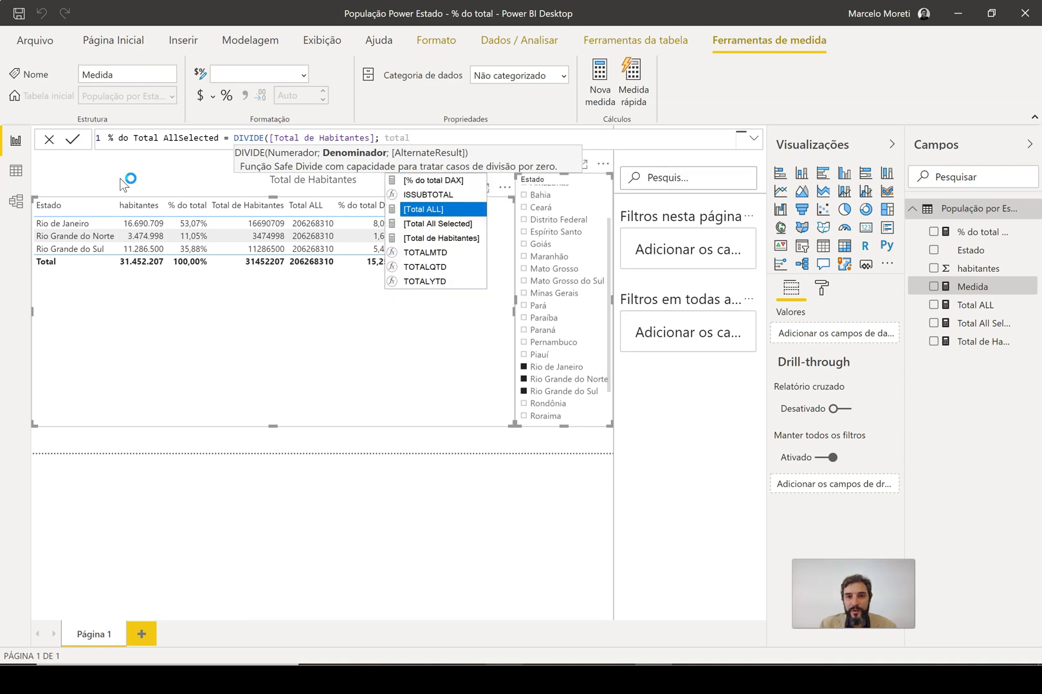
key("Down")
key("Tab")
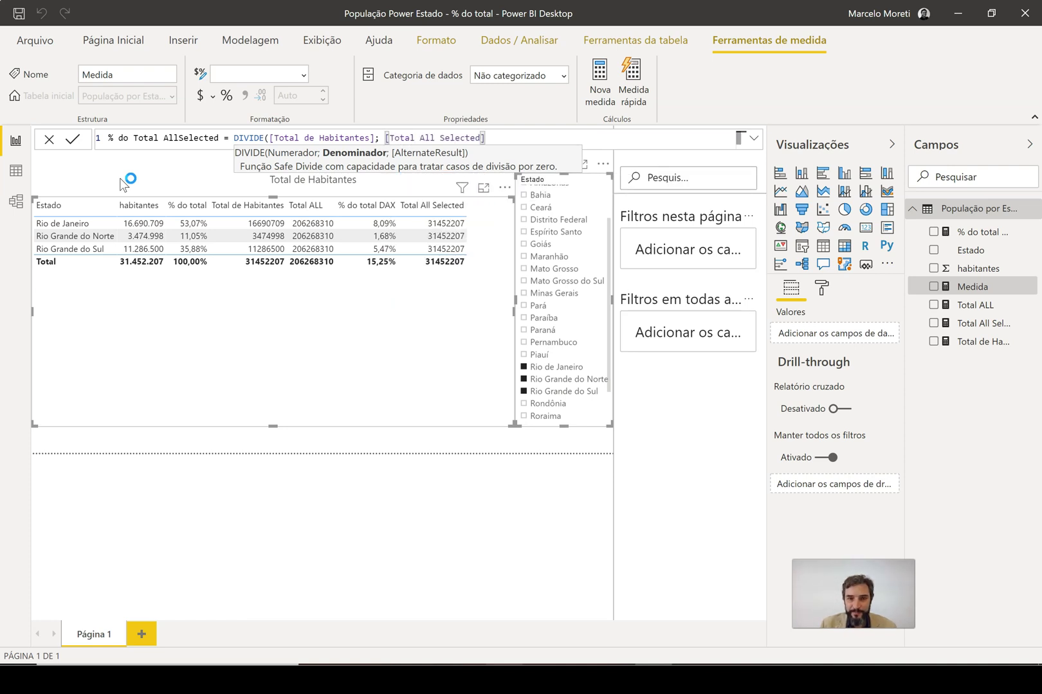
type("; 0")
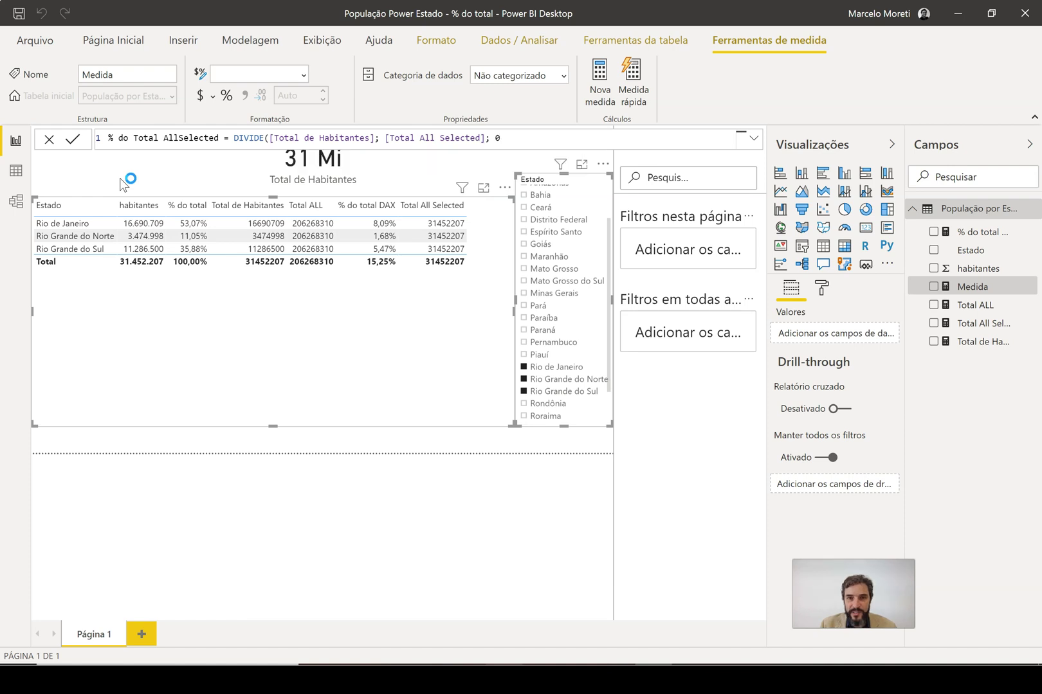
type(")")
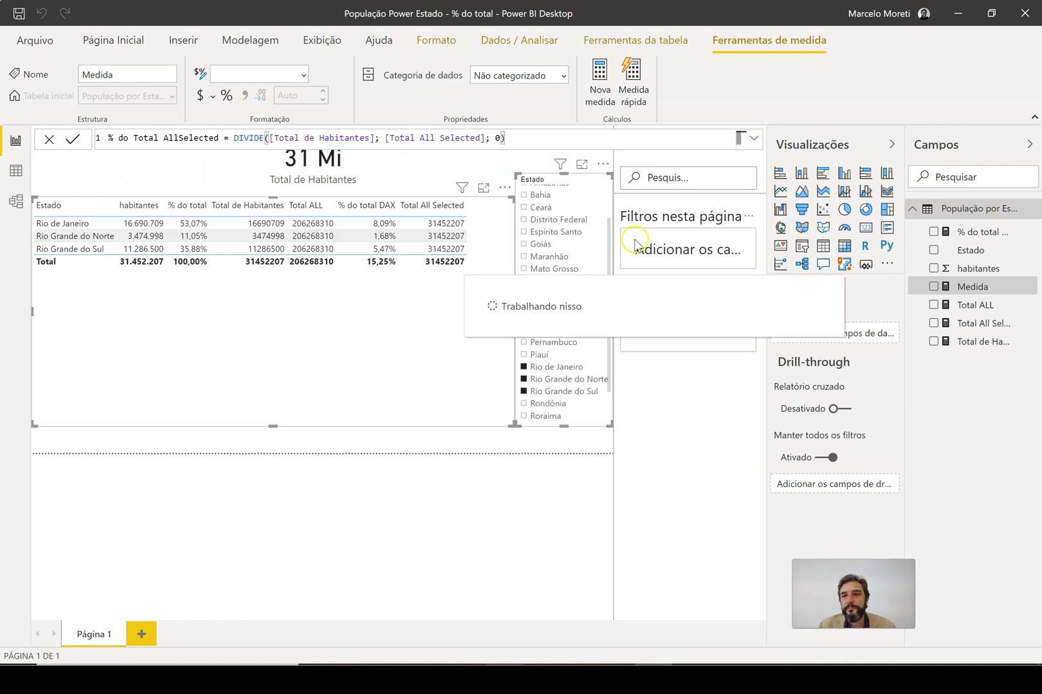
Step: Format the % do Total AllSelected measure as Porcentagem and add it to the table visual as the last column
left_click(303, 75)
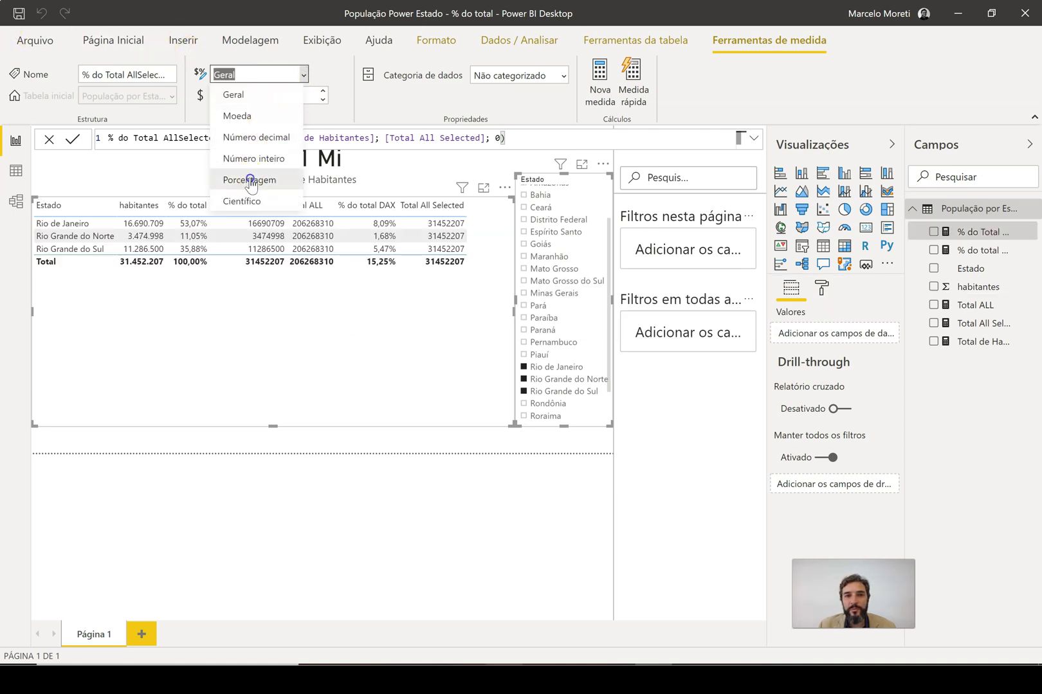
left_click(1022, 232)
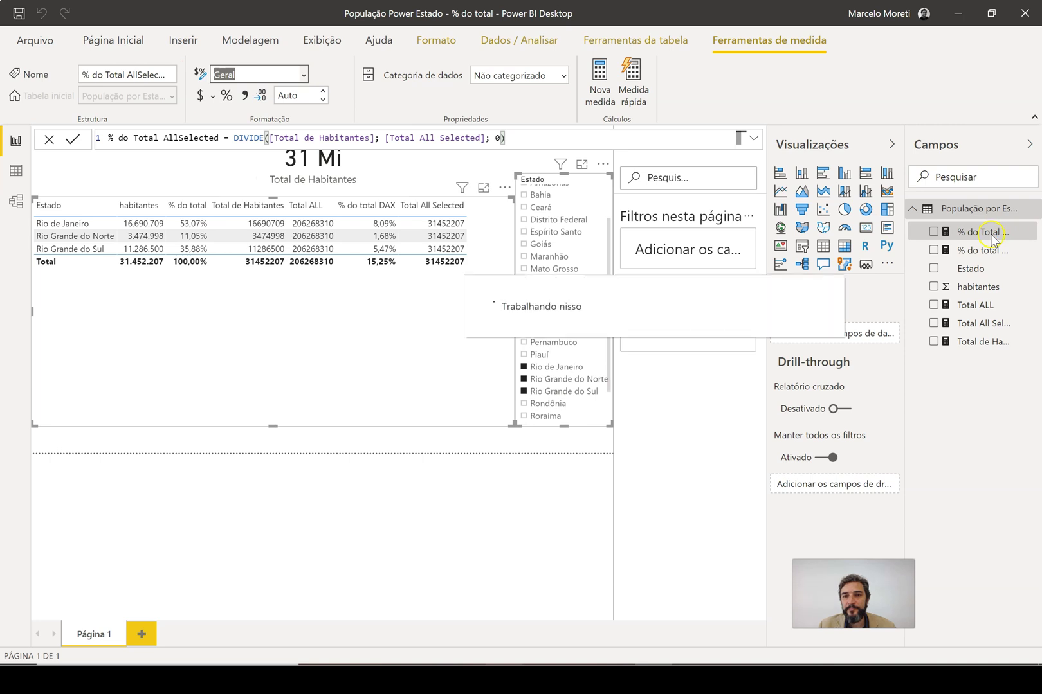
left_click_drag(656, 286, 481, 222)
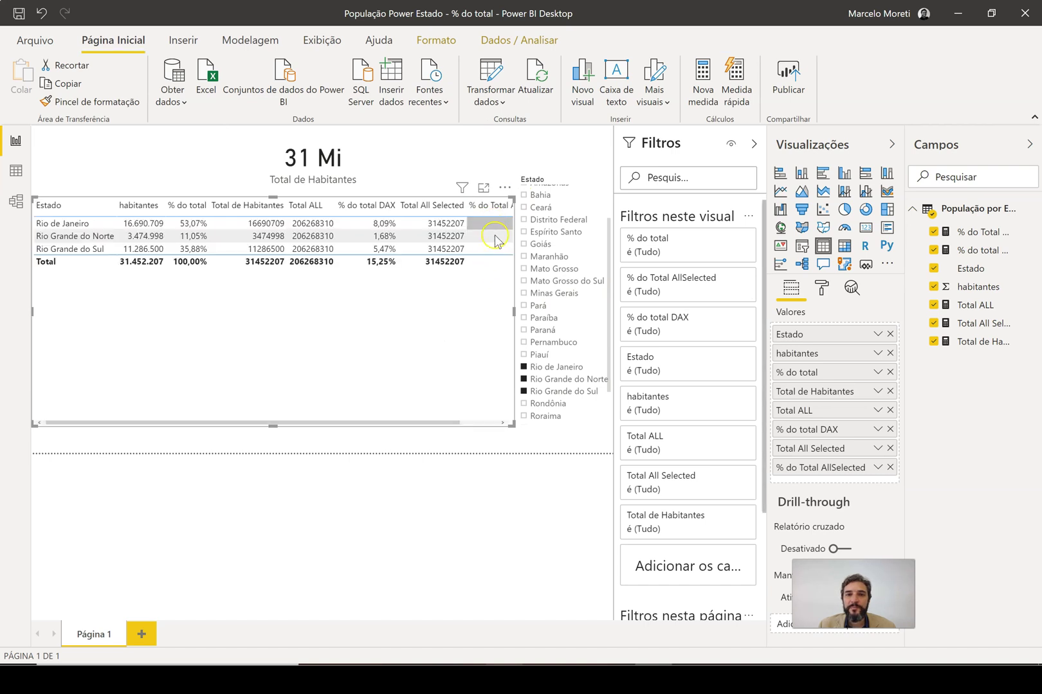
left_click(501, 422)
left_click(499, 422)
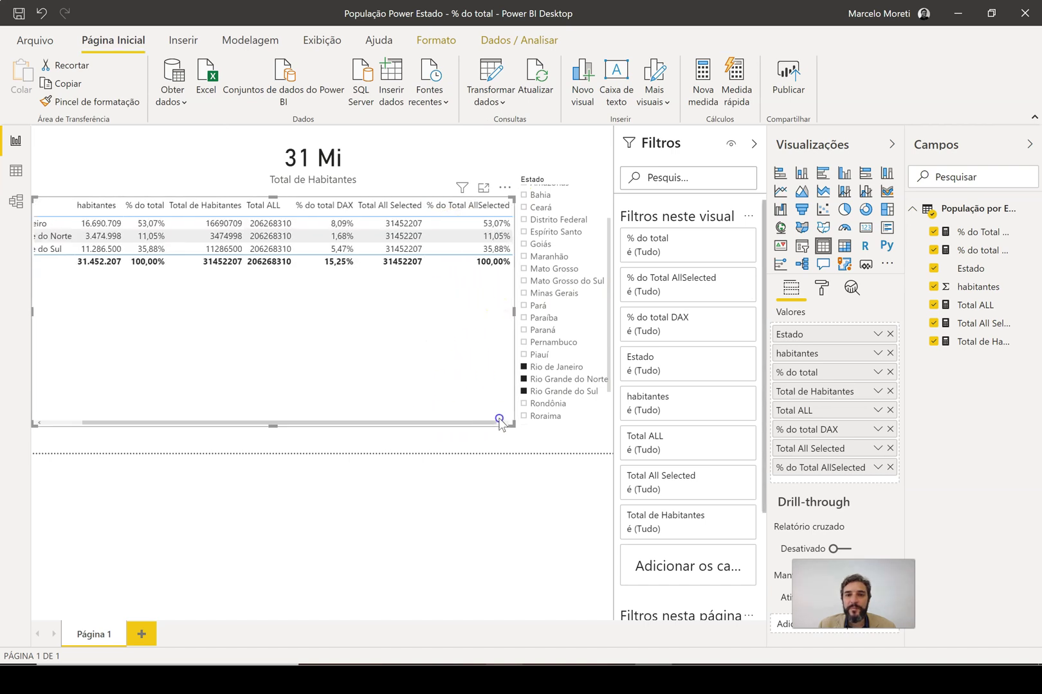